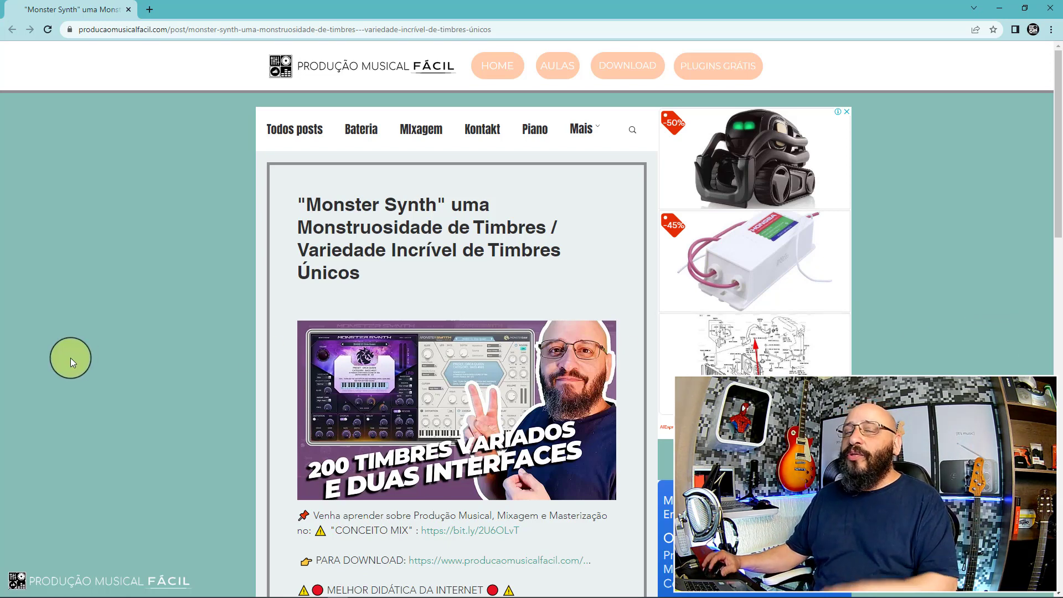
# Open the MediaFire download page from the end of the Monster Synth post and close the post's page.
pyautogui.scroll(-3, 99, 371)
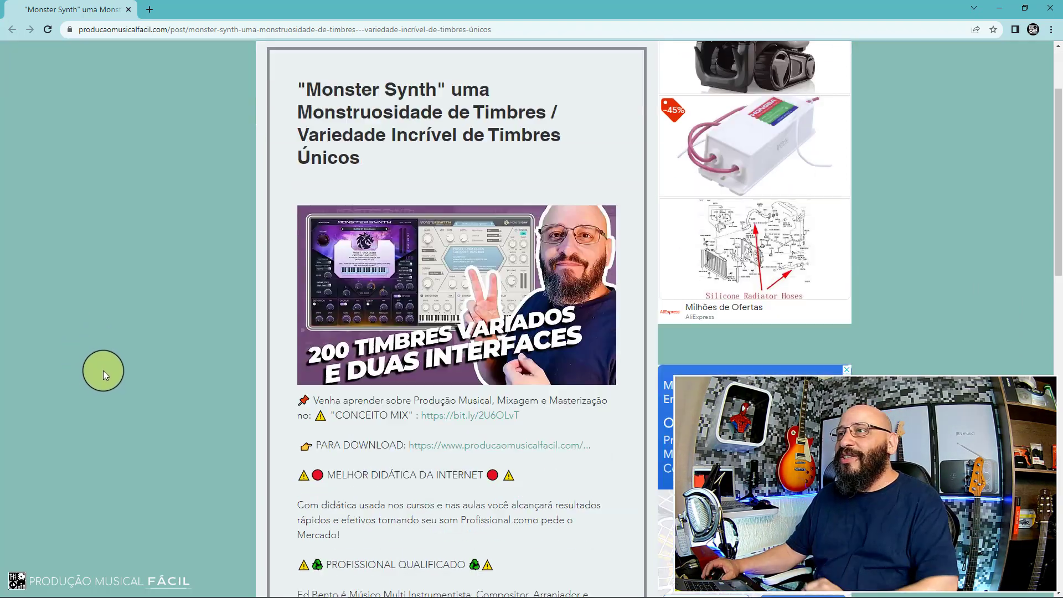
pyautogui.scroll(-12, 103, 371)
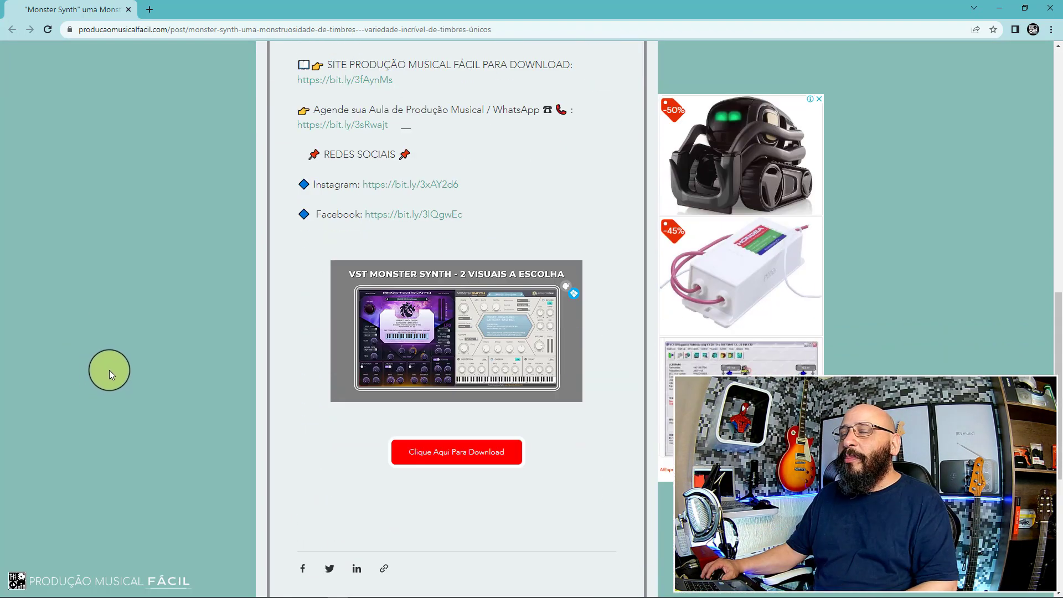
pyautogui.click(432, 341)
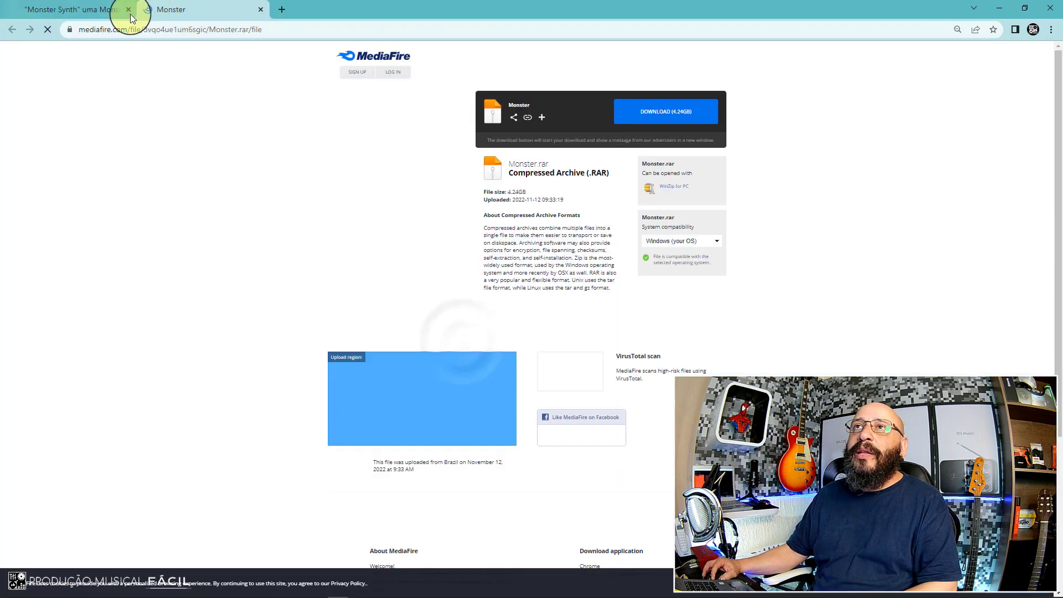
pyautogui.click(128, 9)
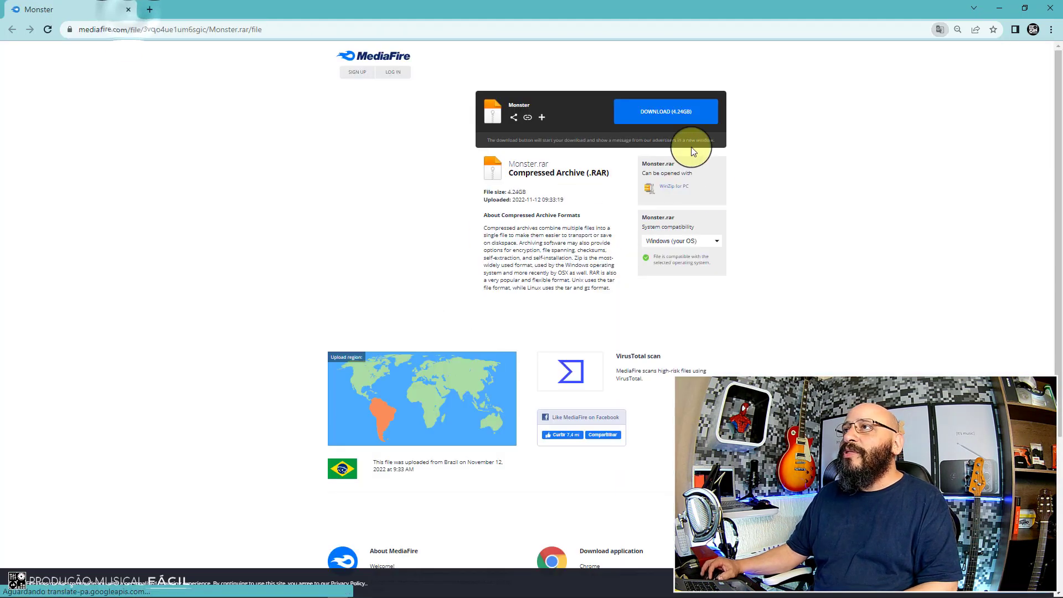
# Start downloading Monster.rar from MediaFire and close the advertising pop-up window.
pyautogui.click(662, 112)
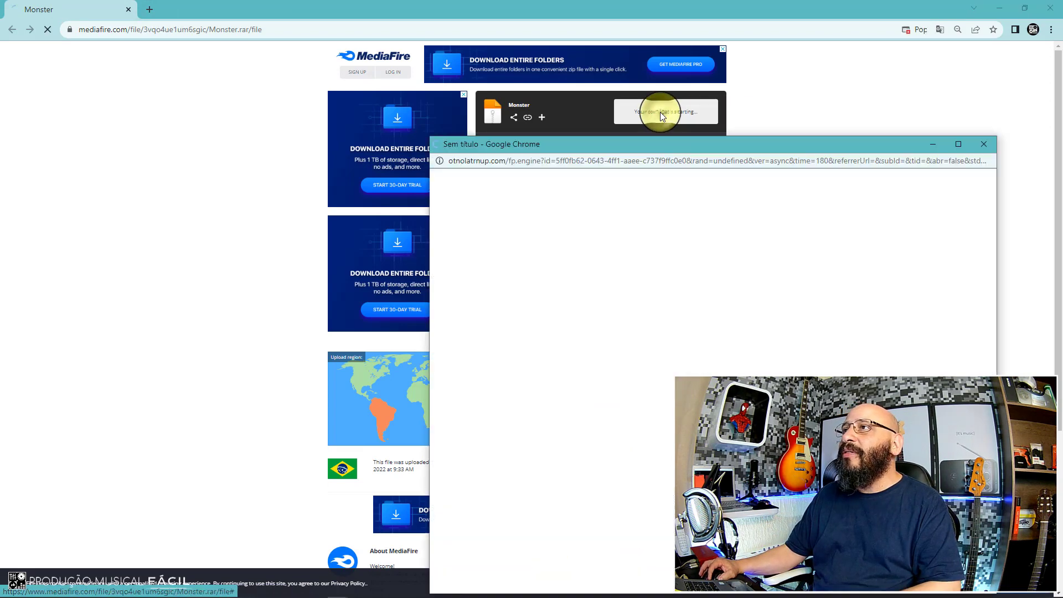
pyautogui.click(980, 146)
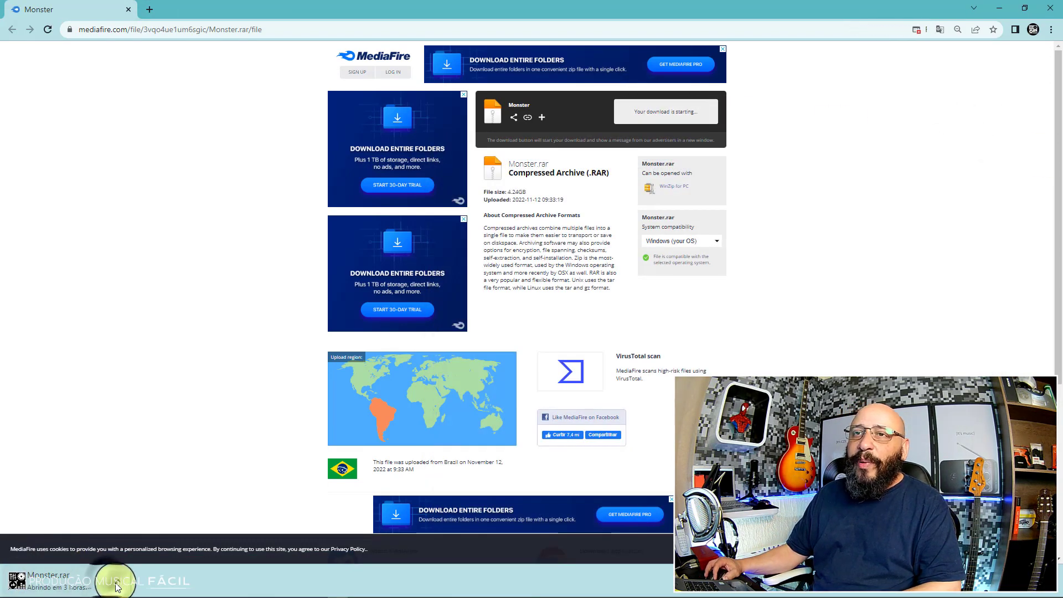
pyautogui.click(112, 580)
pyautogui.click(136, 564)
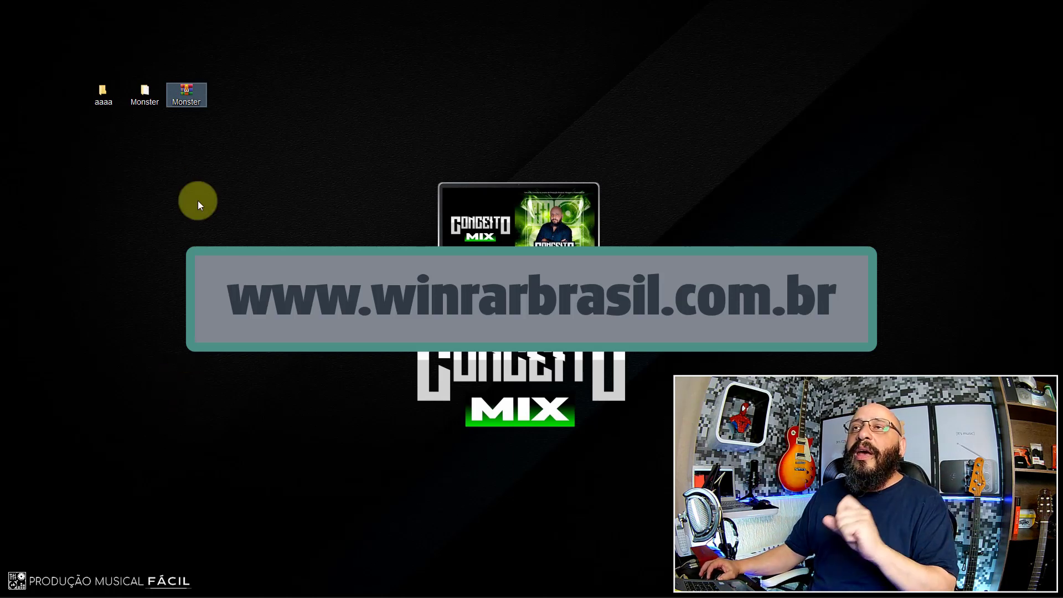
# Open the Monster folder on the desktop and move the Monster WinRAR archive into it.
pyautogui.doubleClick(143, 97)
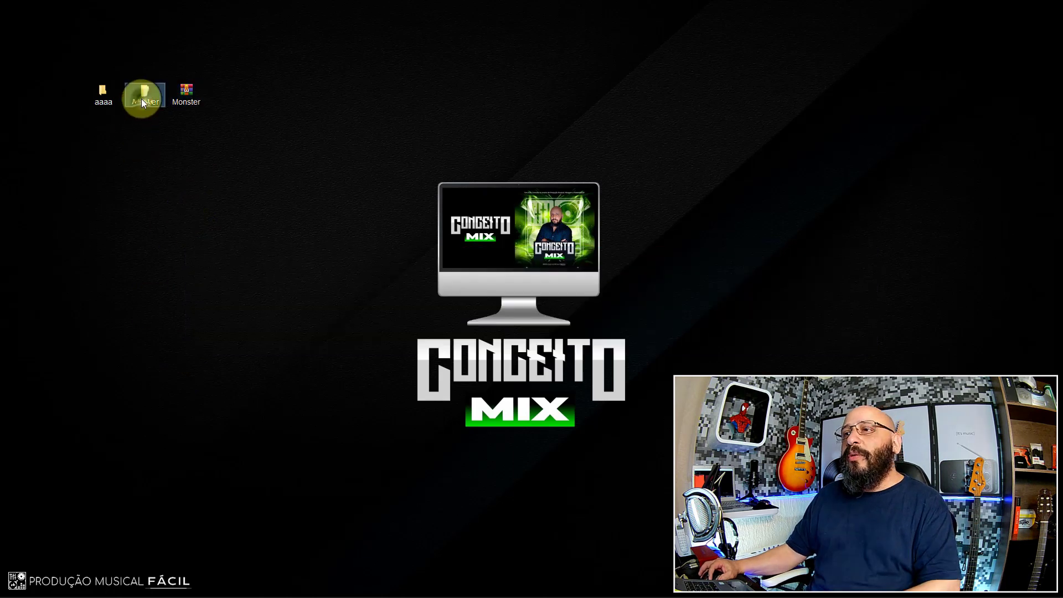
pyautogui.moveTo(515, 92); pyautogui.dragTo(458, 69)
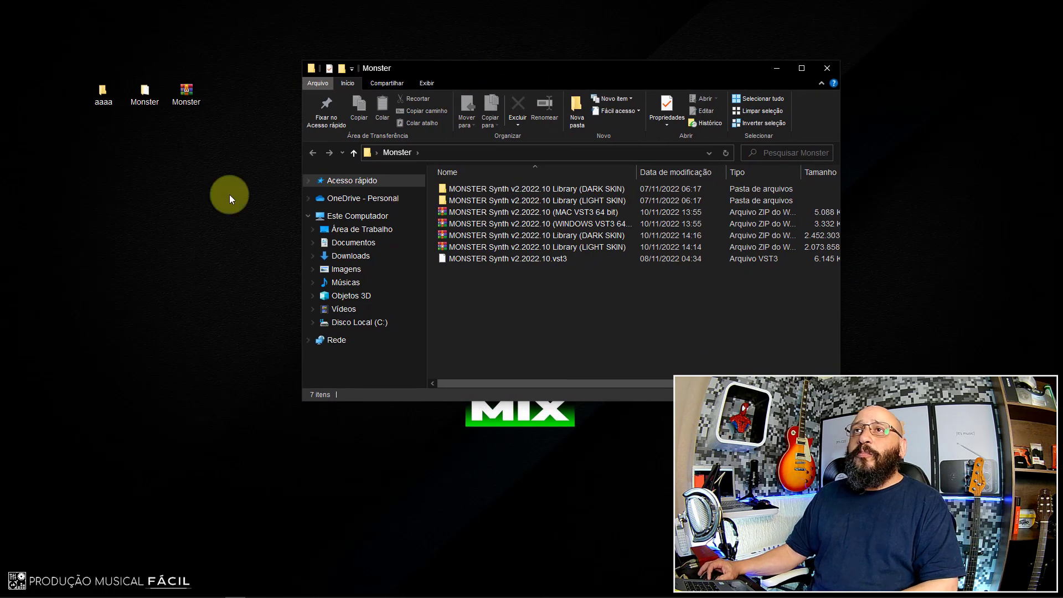
pyautogui.click(191, 90)
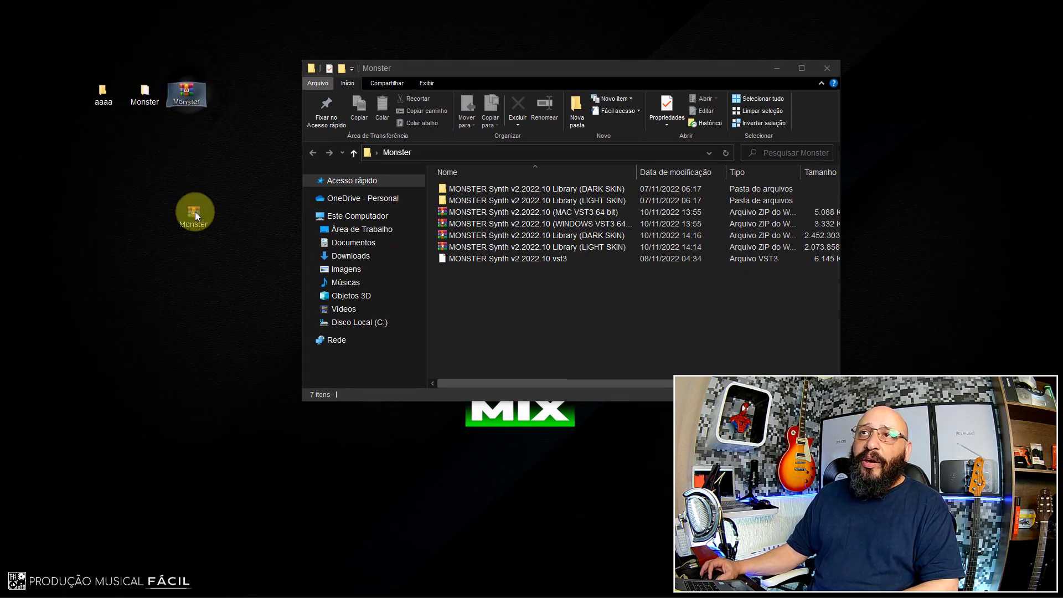
pyautogui.moveTo(195, 212); pyautogui.dragTo(171, 197)
pyautogui.moveTo(172, 271); pyautogui.dragTo(493, 332)
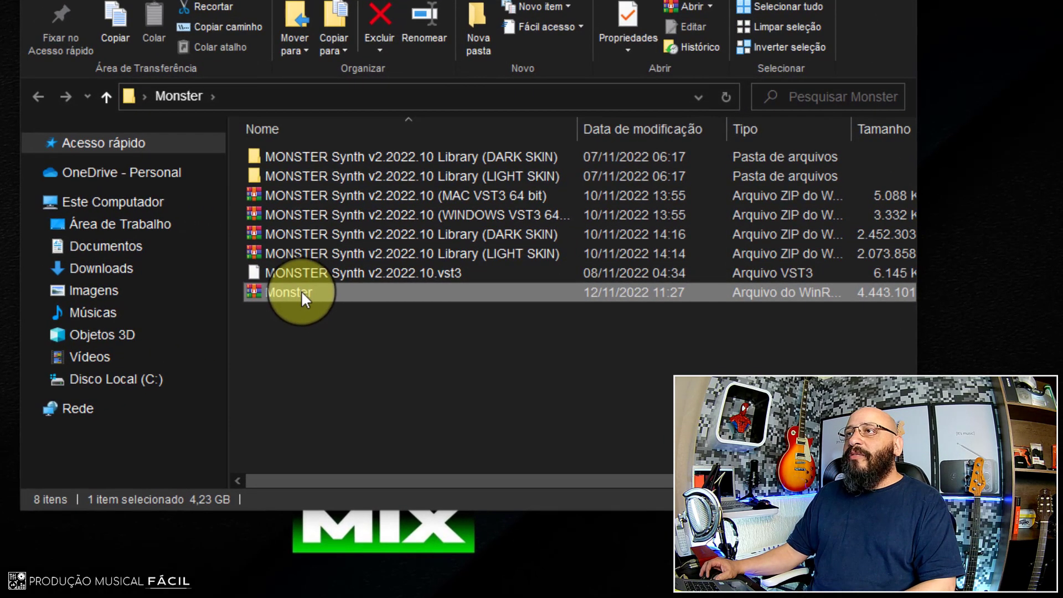
# Try to extract the Monster archive directly into the current folder.
pyautogui.rightClick(300, 293)
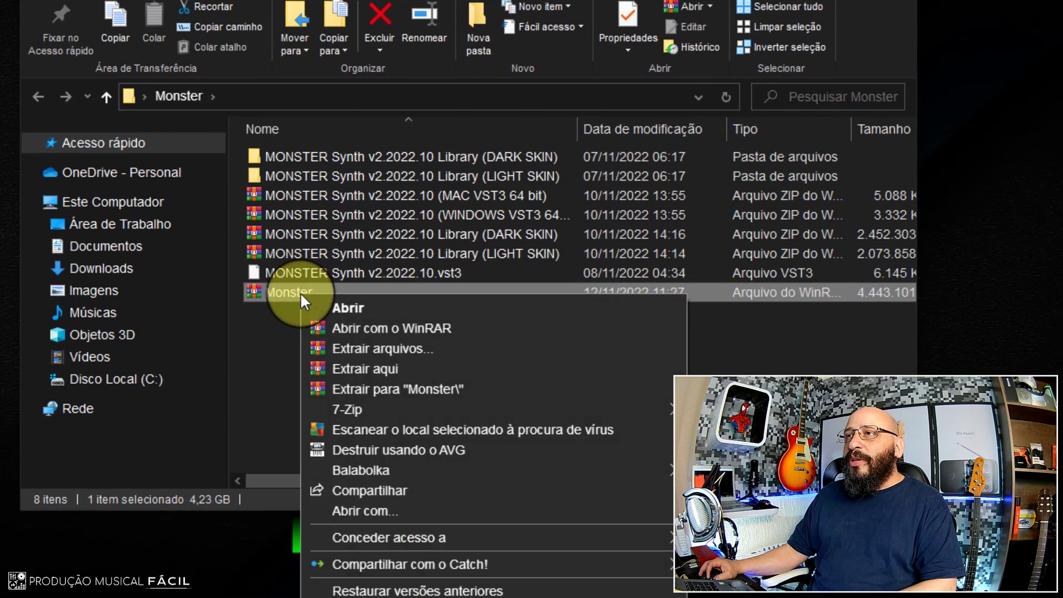
pyautogui.click(395, 368)
pyautogui.click(424, 440)
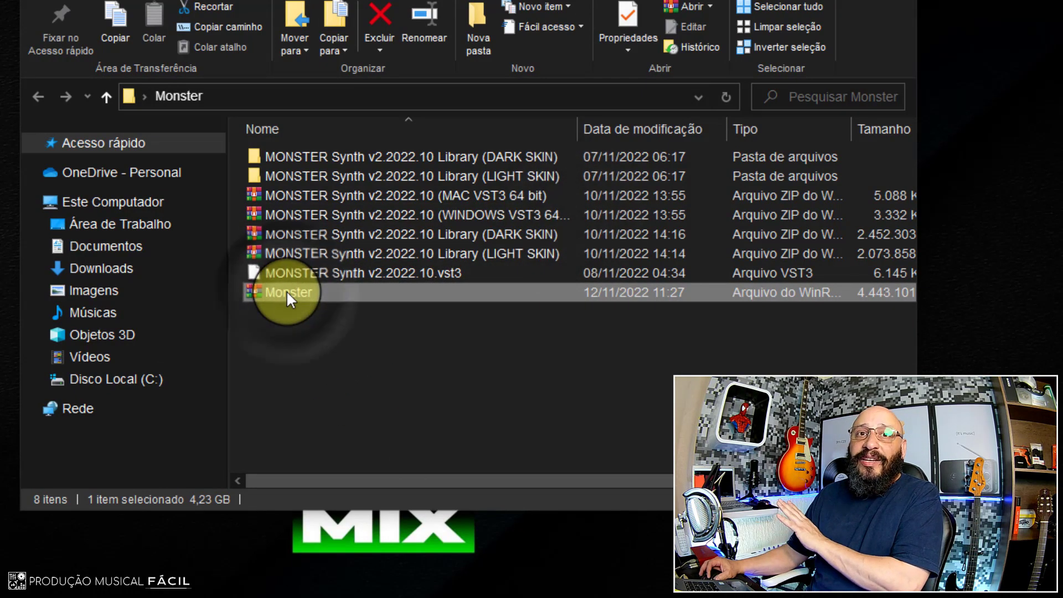
pyautogui.click(331, 382)
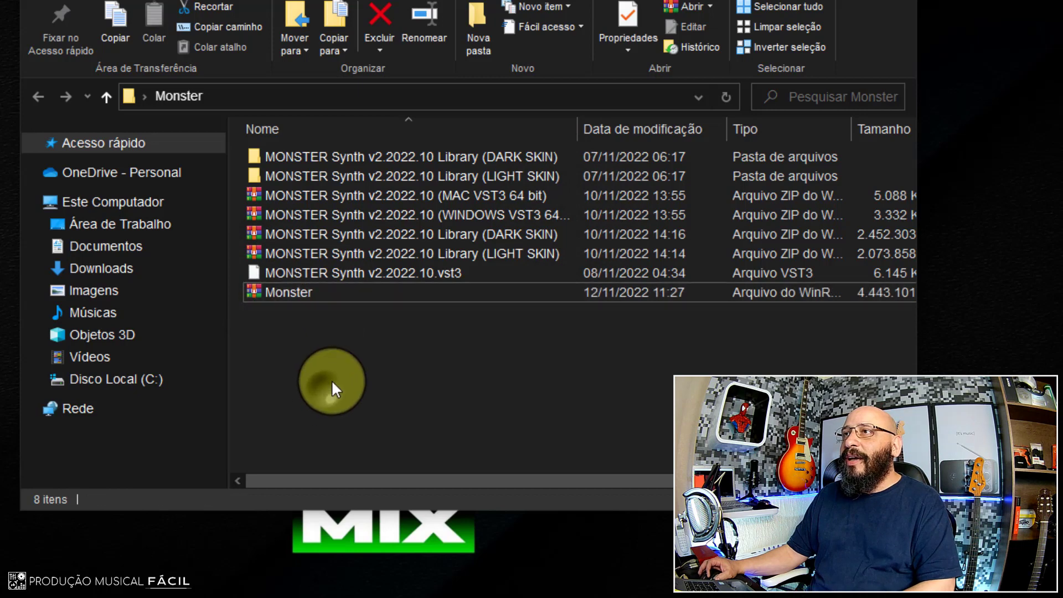
# Delete the Monster WinRAR archive from the Monster folder, keeping the extracted contents.
pyautogui.click(343, 293)
pyautogui.hotkey('ctrl', 'a')
pyautogui.click(451, 423)
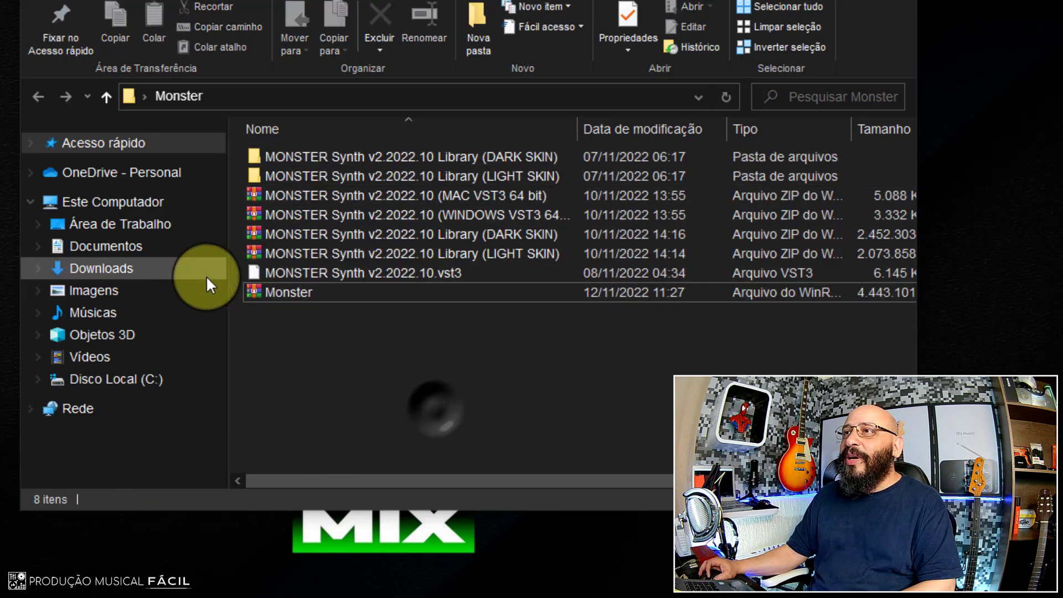
pyautogui.click(288, 299)
pyautogui.press('Delete')
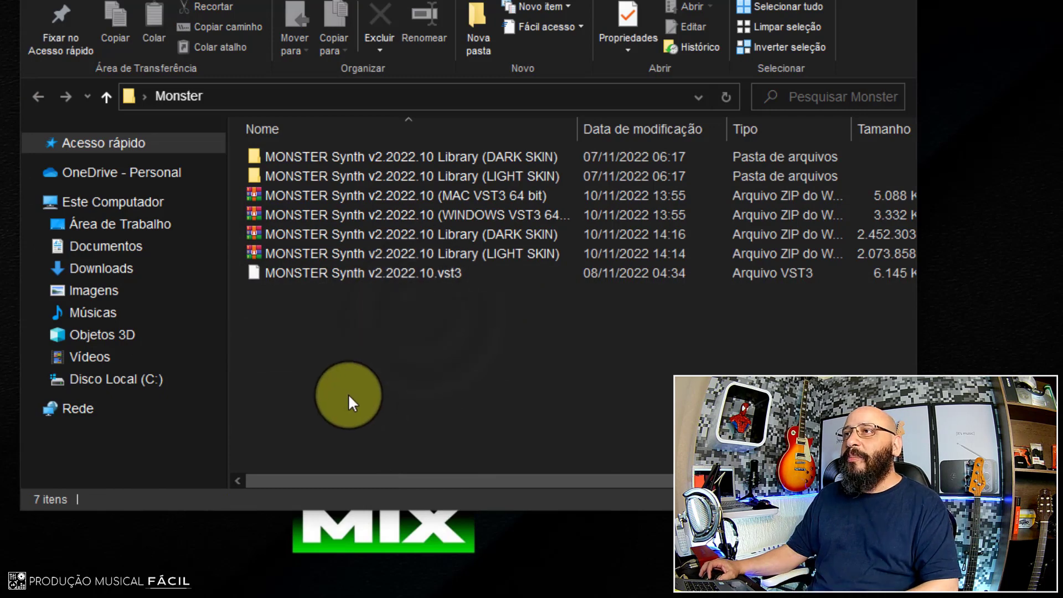
# Highlight the Mac VST3, Windows VST3, DARK SKIN and LIGHT SKIN ZIP archives together, then clear the selection.
pyautogui.click(306, 198)
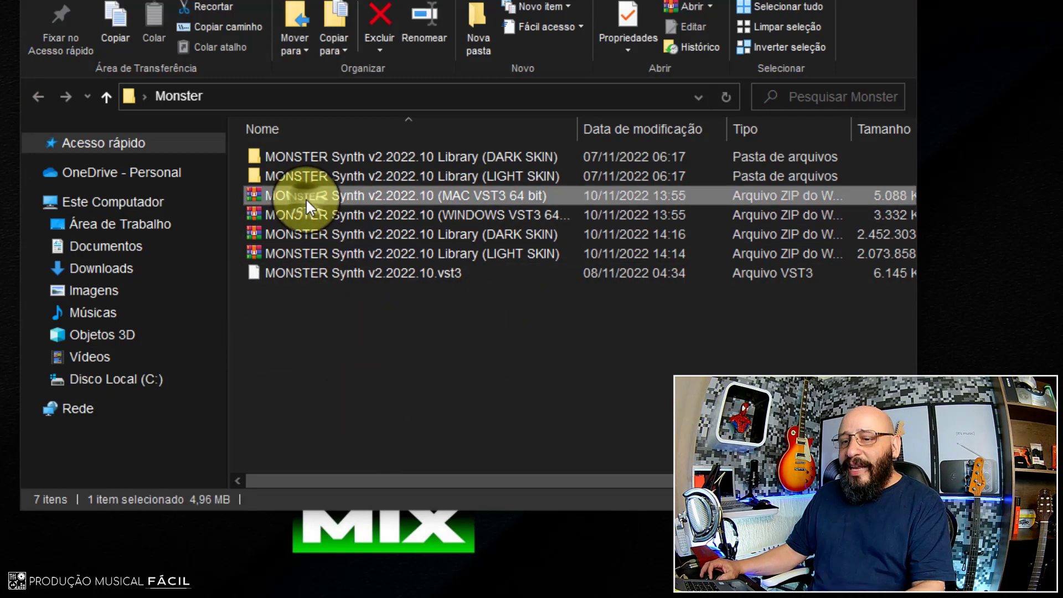
pyautogui.keyDown('ctrl'); pyautogui.click(324, 216); pyautogui.keyUp('ctrl')
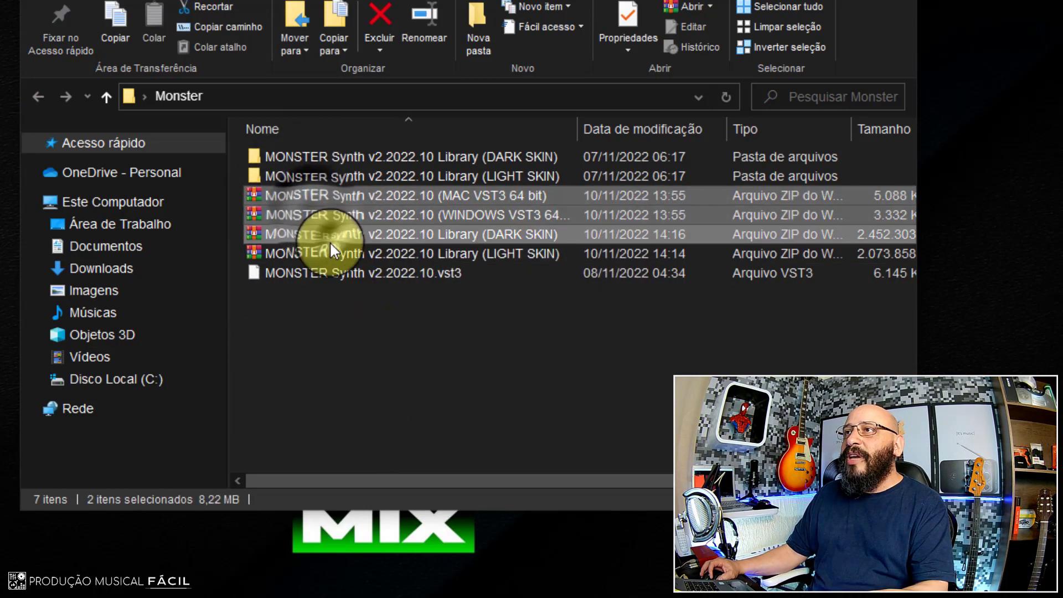
pyautogui.keyDown('ctrl'); pyautogui.click(330, 238); pyautogui.keyUp('ctrl')
pyautogui.keyDown('ctrl'); pyautogui.click(339, 255); pyautogui.keyUp('ctrl')
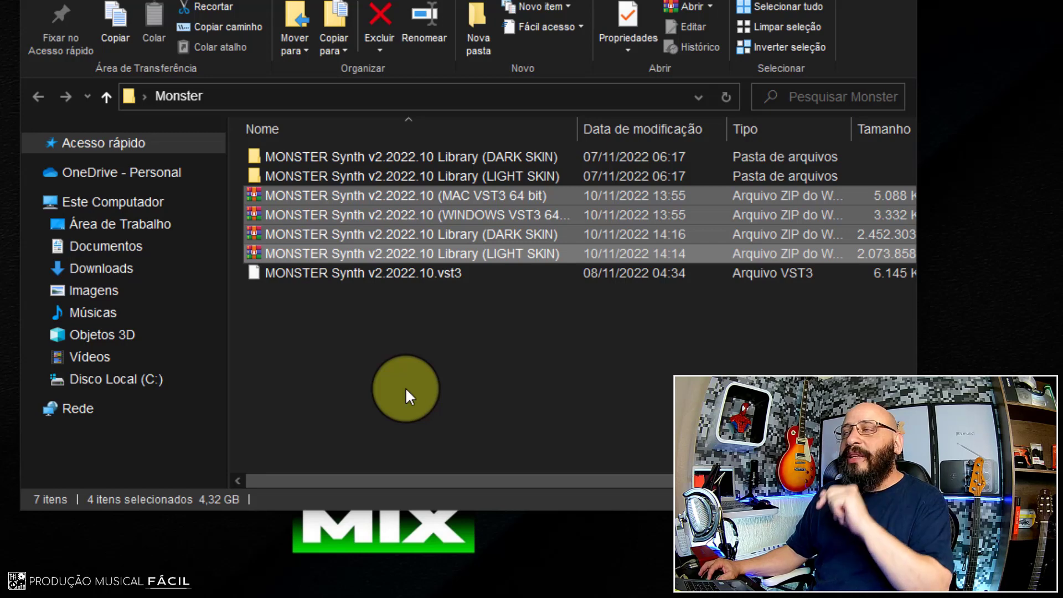
pyautogui.click(405, 387)
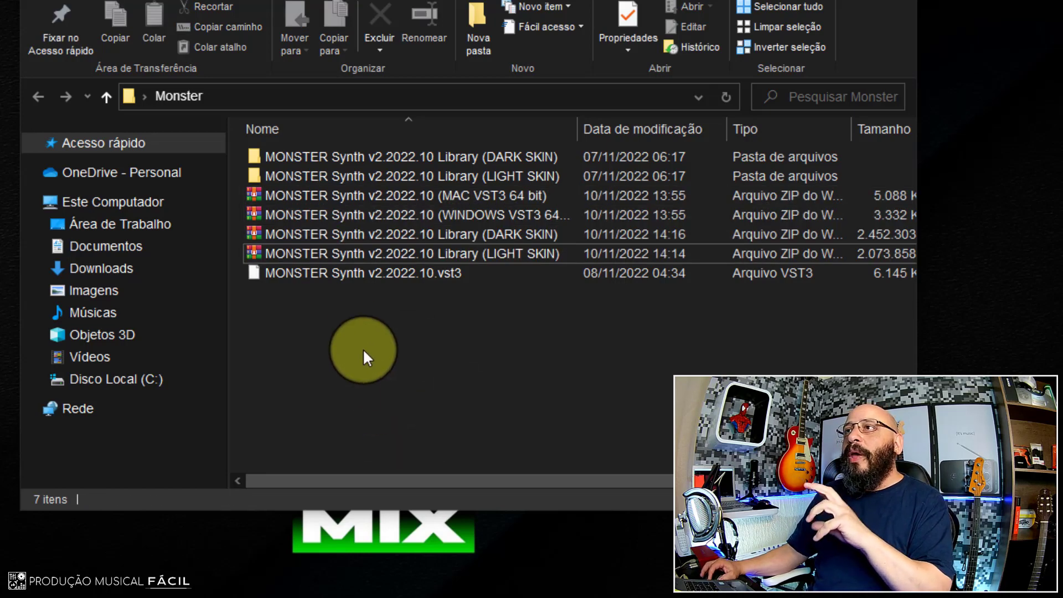
# Highlight only the LIGHT SKIN and DARK SKIN library archives, then clear the selection.
pyautogui.click(337, 256)
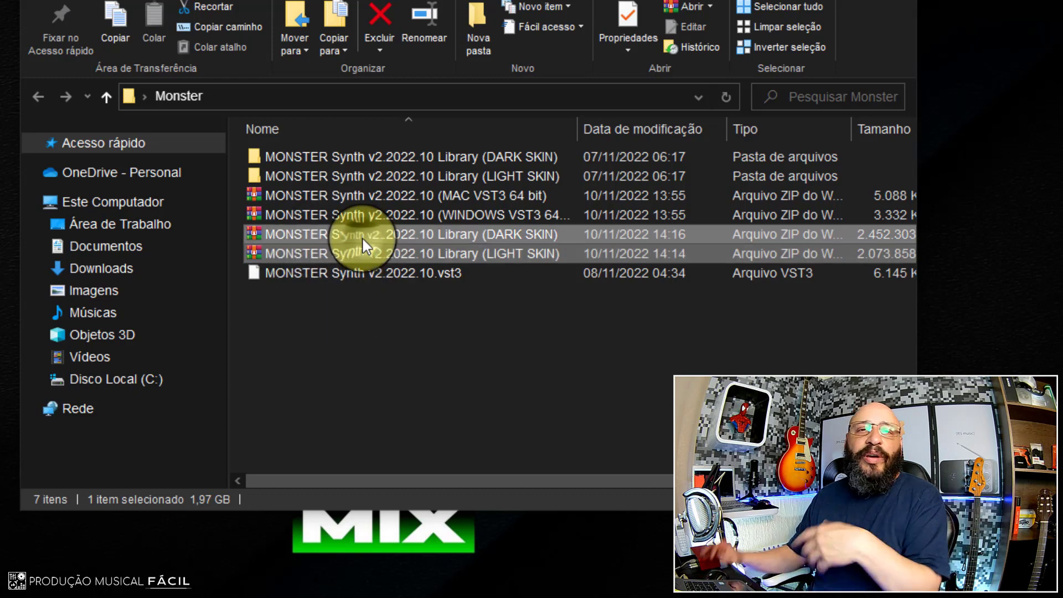
pyautogui.keyDown('ctrl'); pyautogui.click(361, 238); pyautogui.keyUp('ctrl')
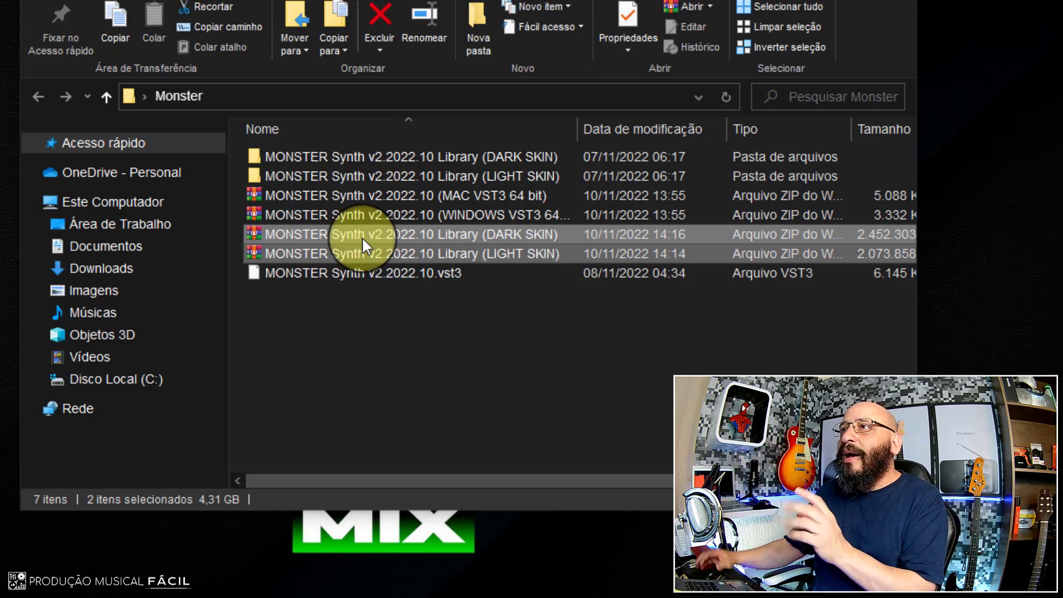
pyautogui.click(374, 318)
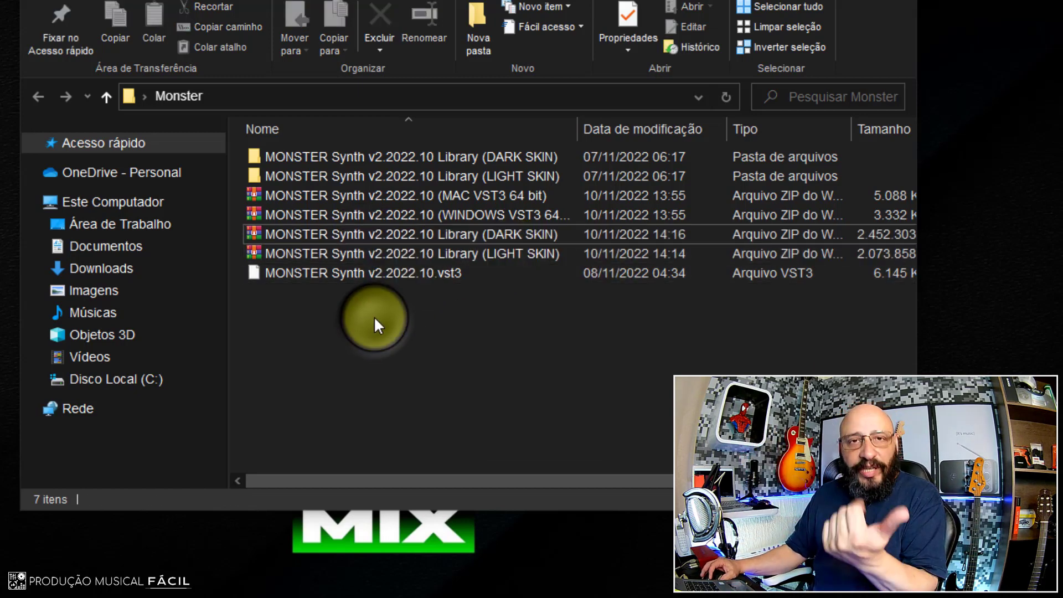
# Check the extraction options for the DARK SKIN library archive, dismiss them and point out the LIGHT SKIN archive.
pyautogui.click(426, 233)
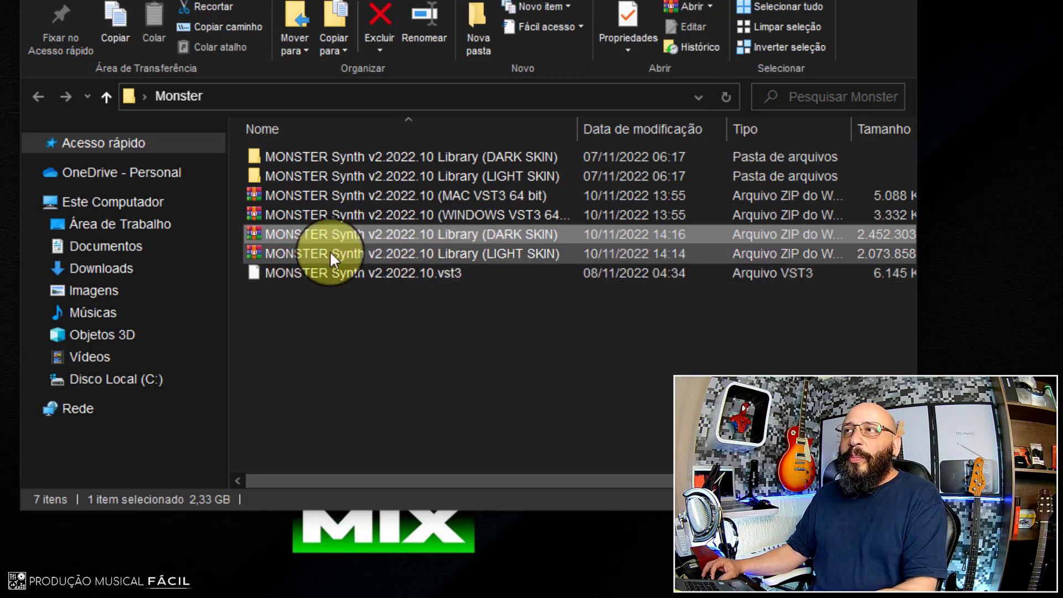
pyautogui.rightClick(349, 237)
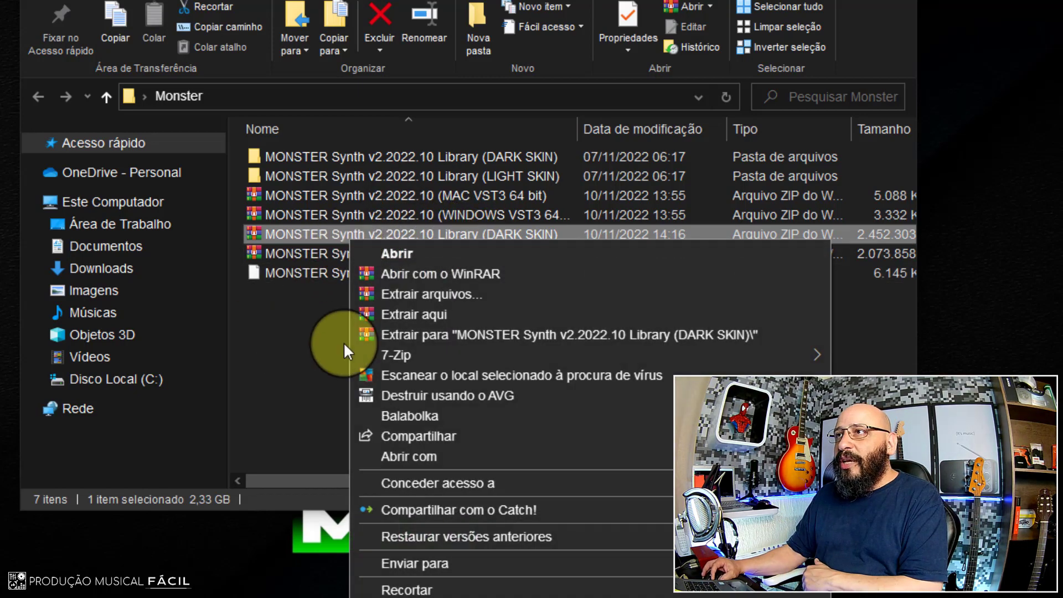
pyautogui.click(286, 328)
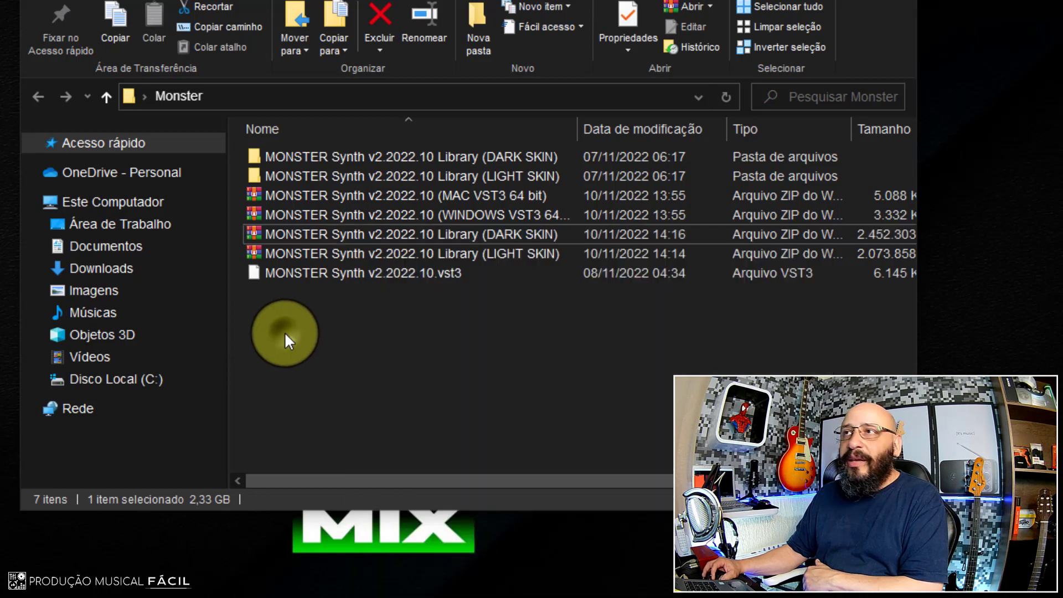
pyautogui.click(347, 253)
pyautogui.click(322, 443)
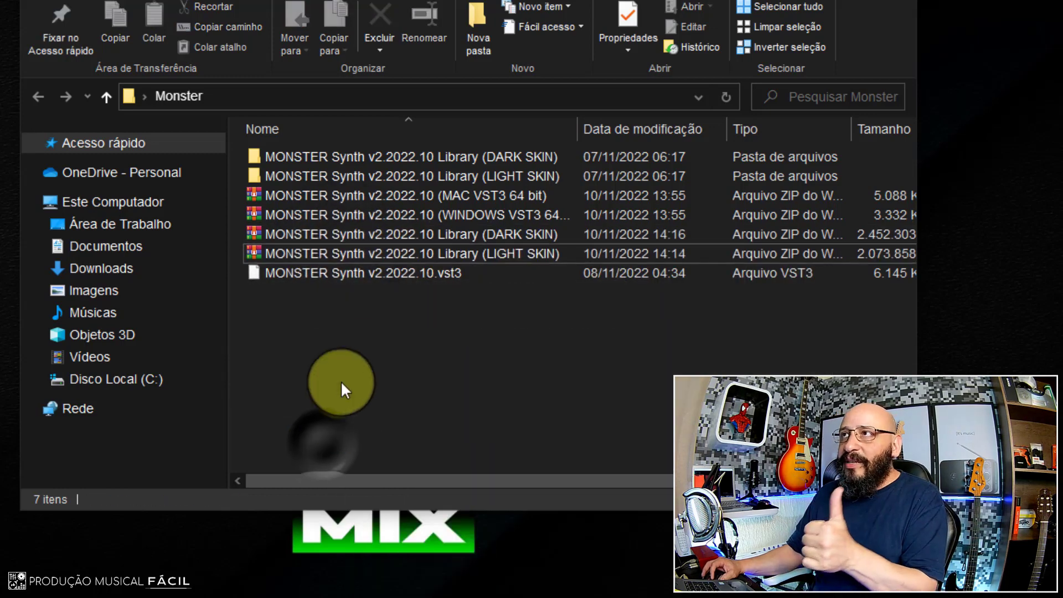
# Examine the instrument category folders inside the extracted DARK SKIN library and return to the Monster folder.
pyautogui.click(386, 155)
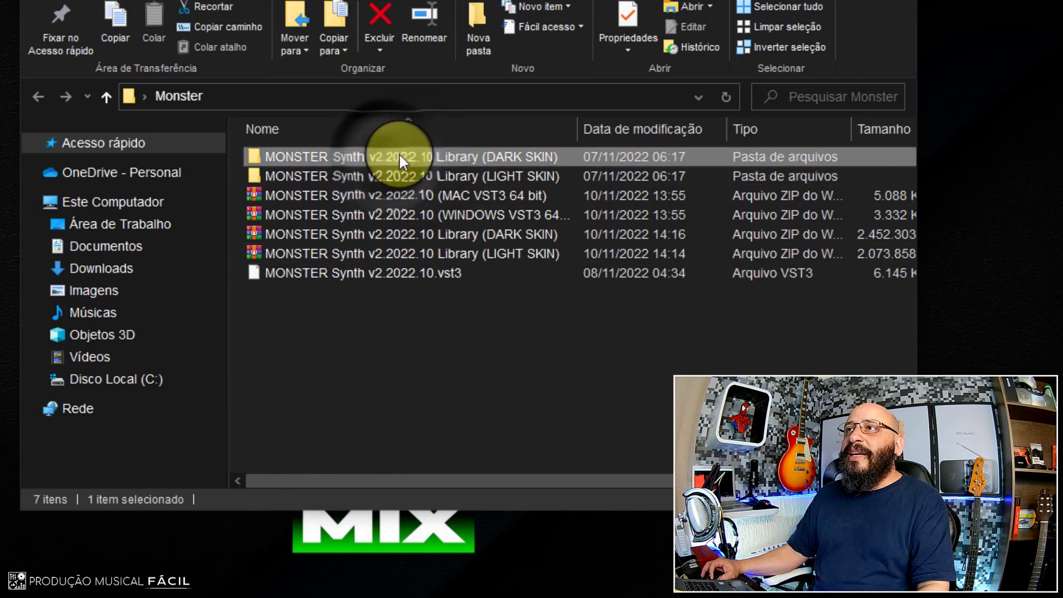
pyautogui.moveTo(414, 149); pyautogui.dragTo(330, 154)
pyautogui.doubleClick(330, 155)
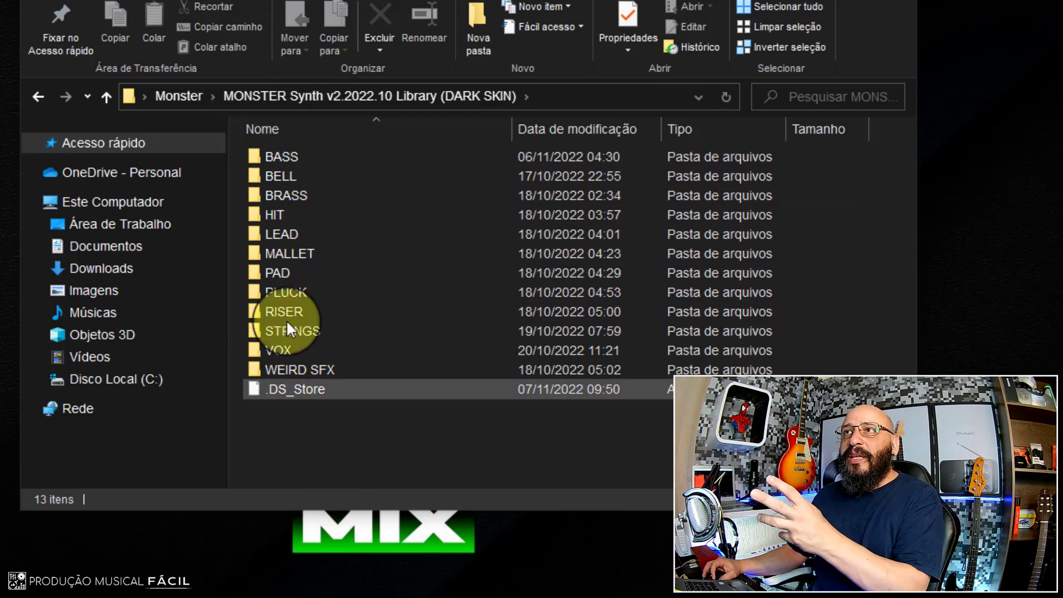
pyautogui.click(43, 96)
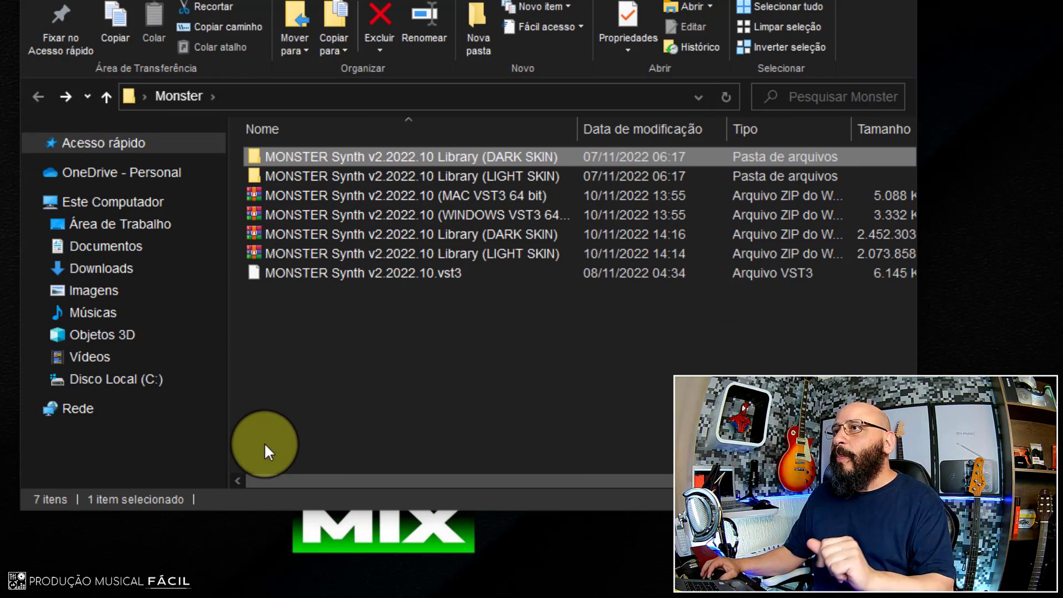
# Point out the Mac VST3 archive and check the extraction options for the Windows VST3 64-bit archive without extracting.
pyautogui.click(397, 196)
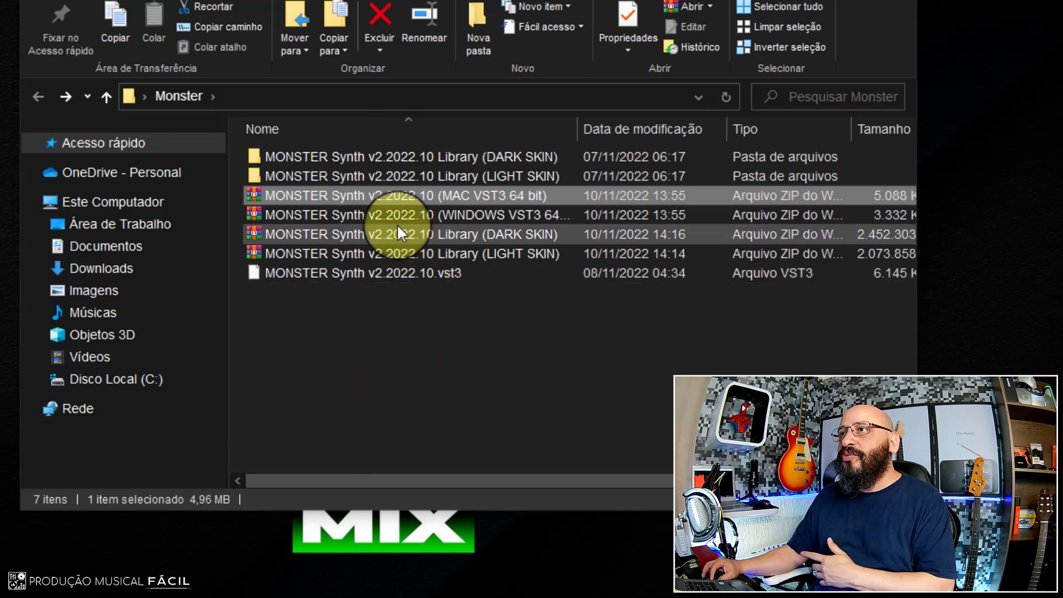
pyautogui.click(376, 210)
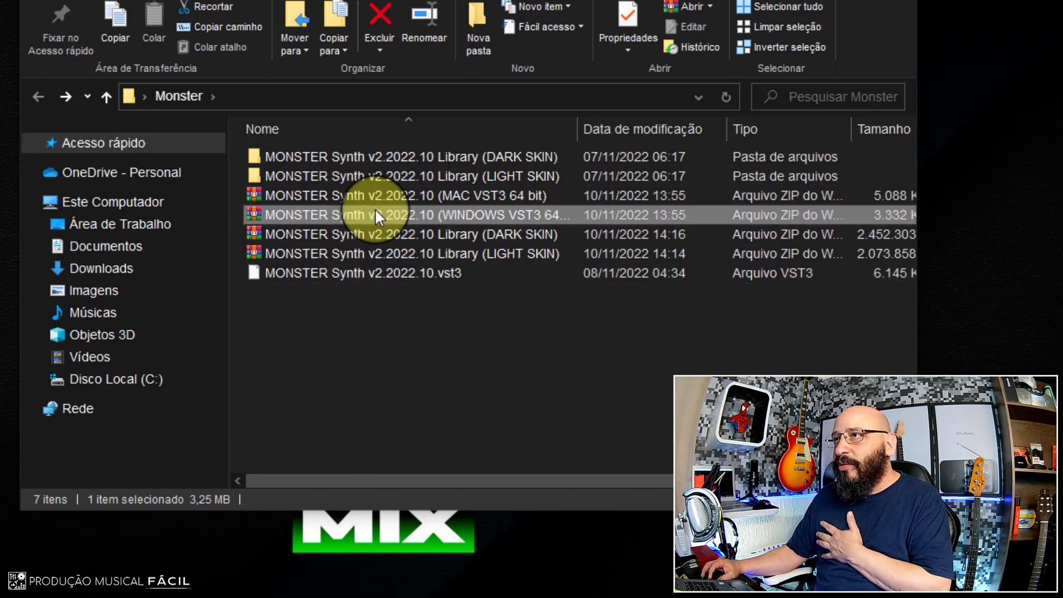
pyautogui.rightClick(376, 213)
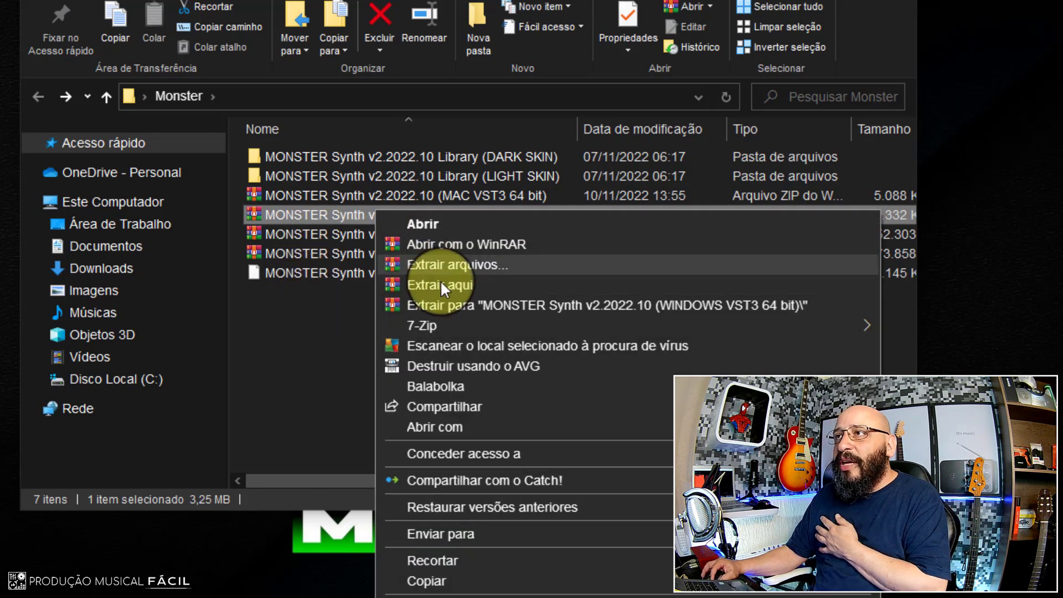
pyautogui.click(305, 333)
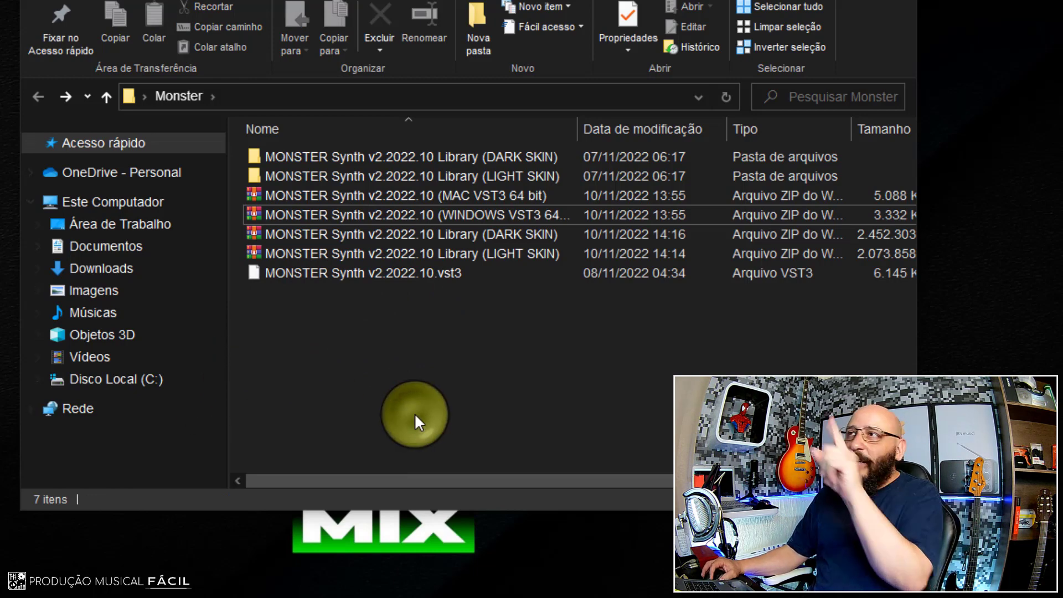
# Point out the extracted MONSTER Synth v2.2022.10.vst3 file in the Monster folder and copy it.
pyautogui.click(414, 413)
pyautogui.click(348, 276)
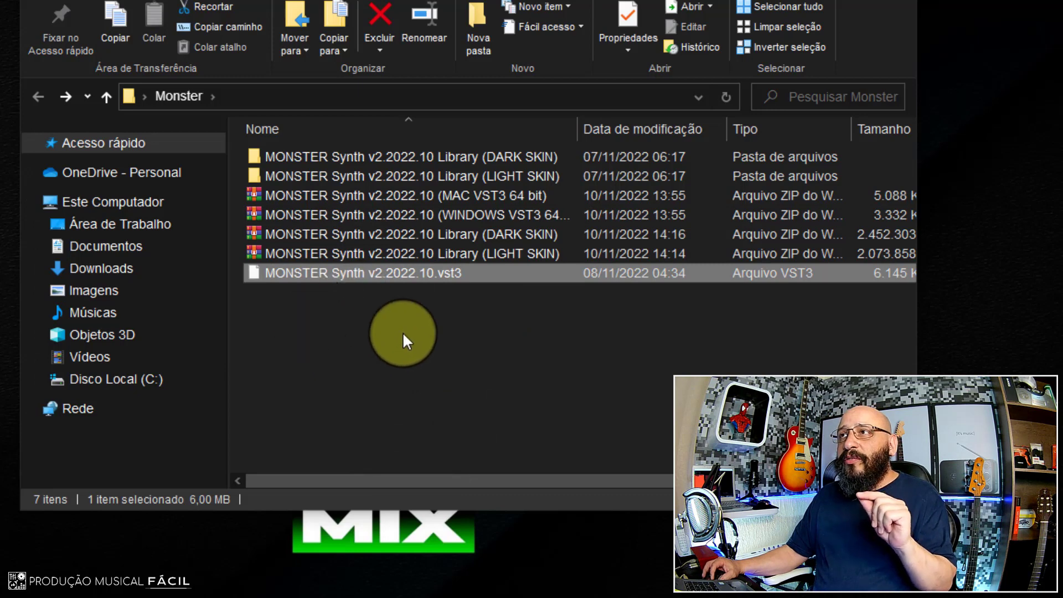
pyautogui.click(398, 274)
pyautogui.click(498, 286)
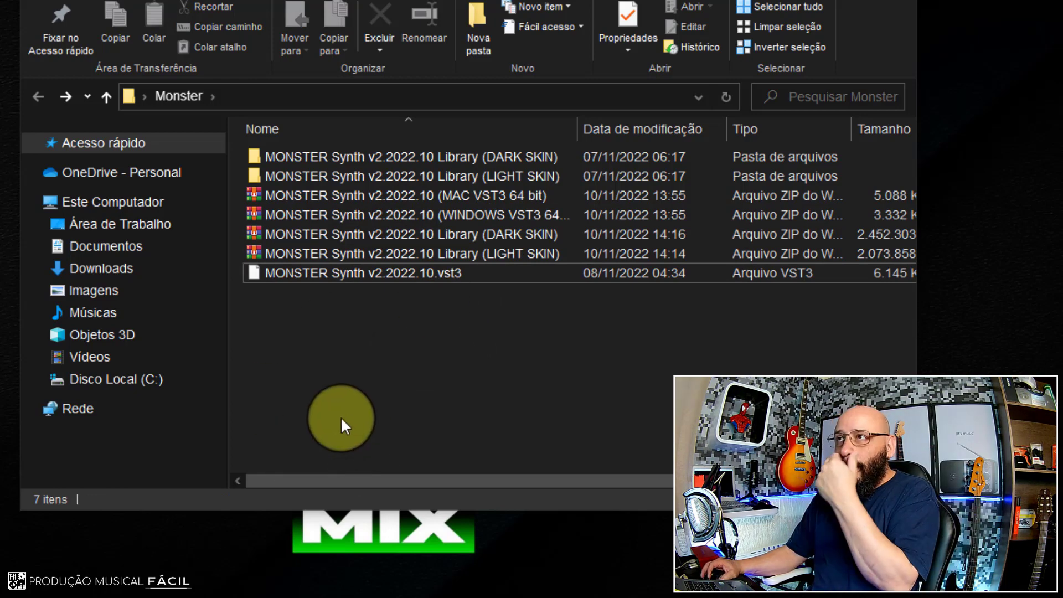
pyautogui.click(337, 274)
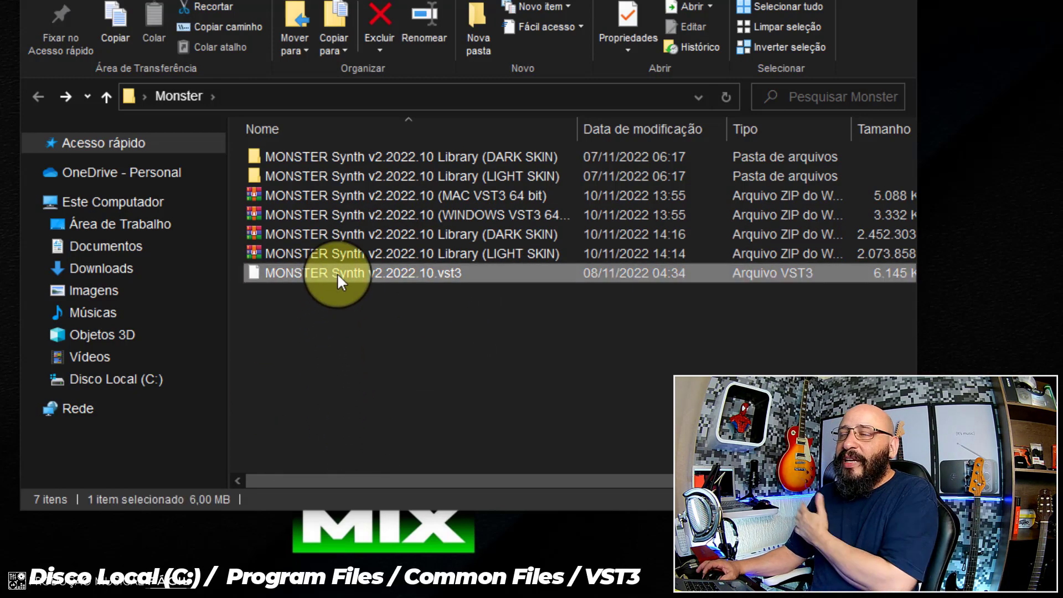
pyautogui.rightClick(337, 274)
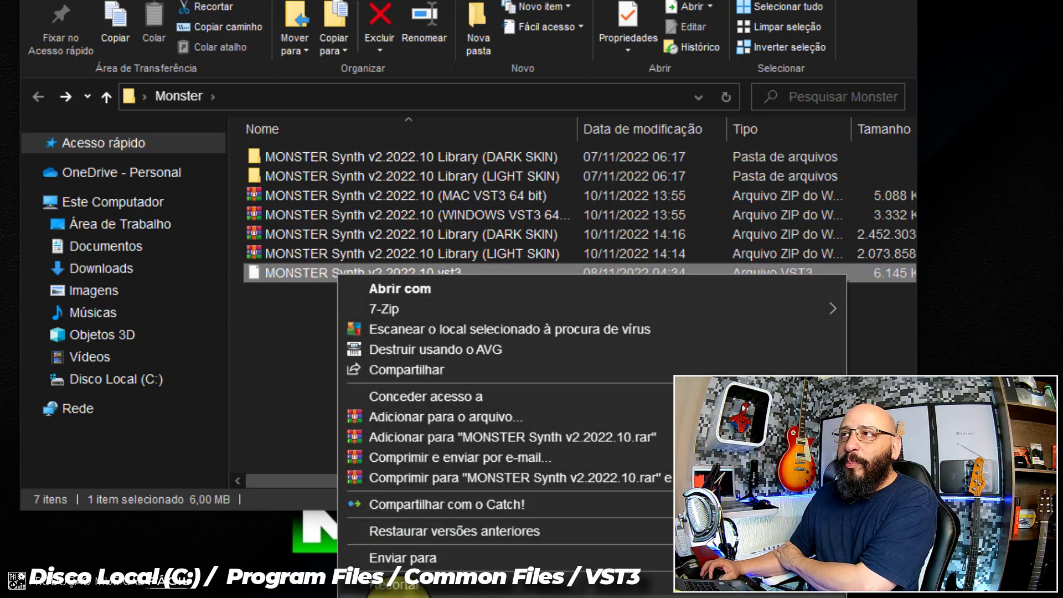
pyautogui.press('Escape')
pyautogui.click(363, 397)
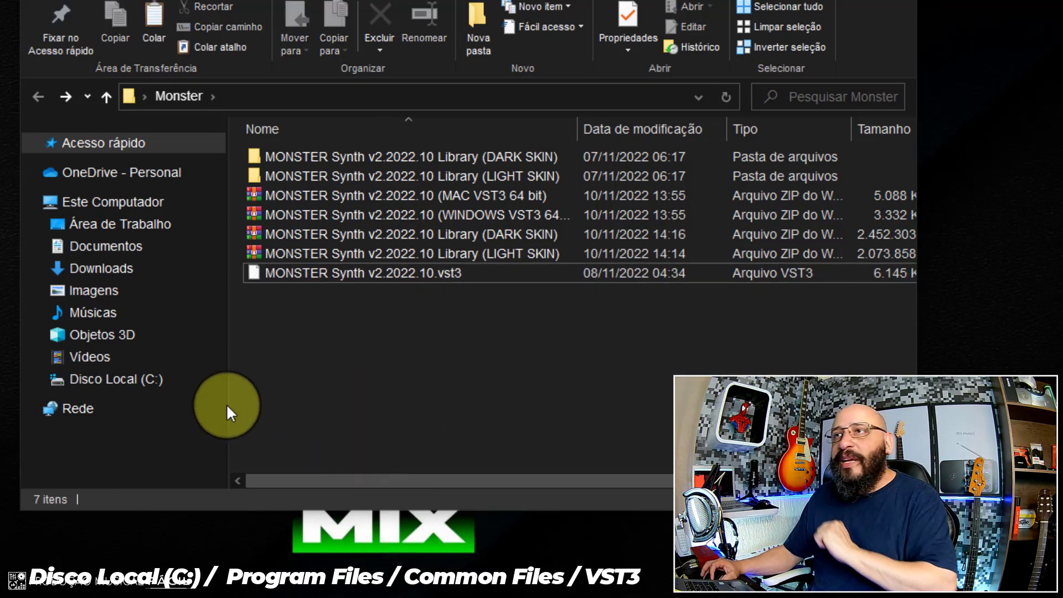
# Open the VST3 folder inside Program Files, Common Files on Disco Local (C:).
pyautogui.click(139, 382)
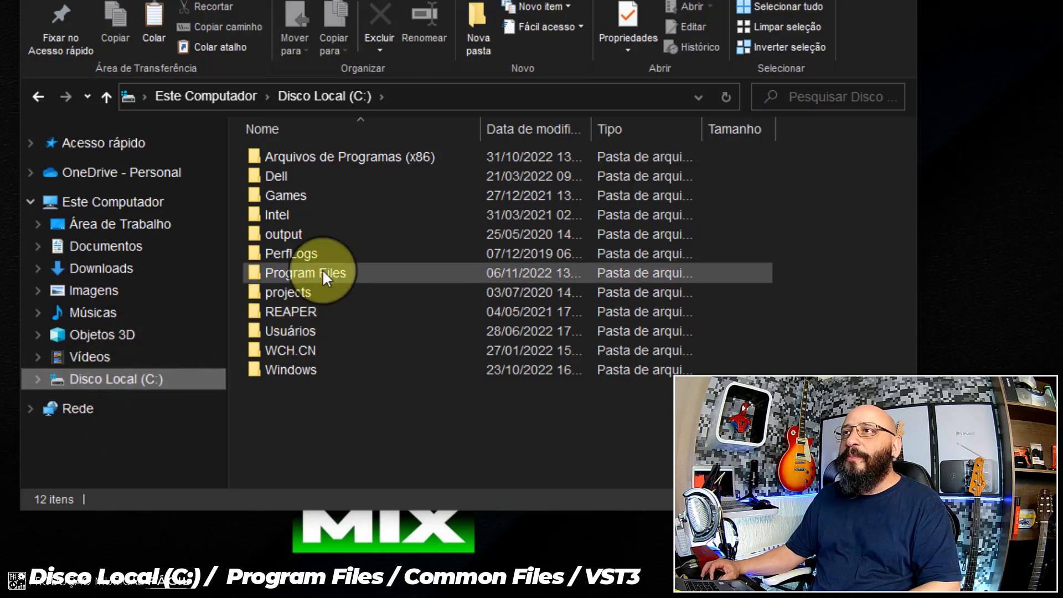
pyautogui.doubleClick(331, 270)
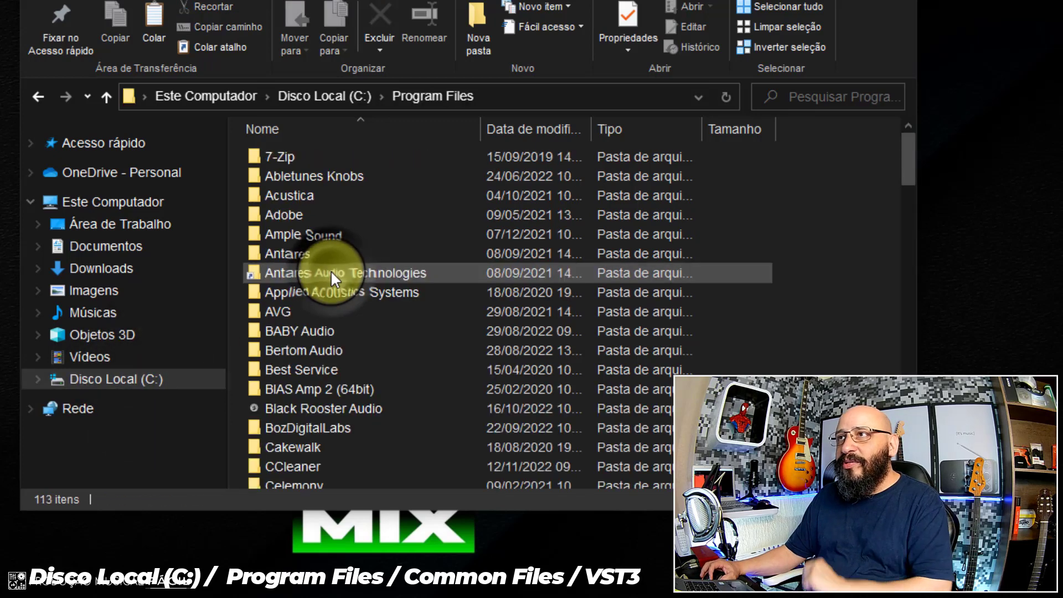
pyautogui.scroll(-2, 331, 274)
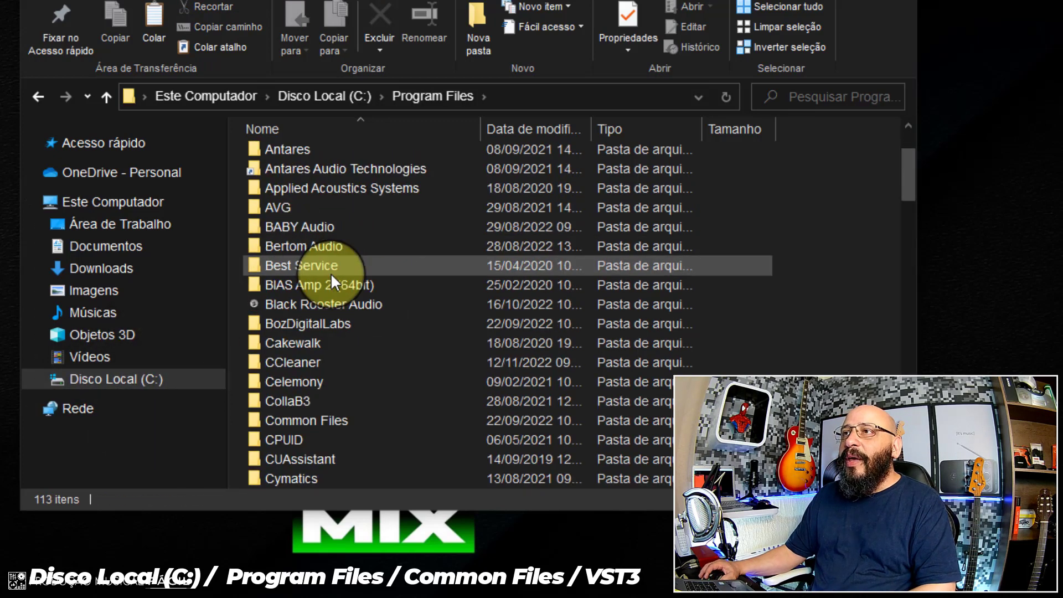
pyautogui.doubleClick(301, 422)
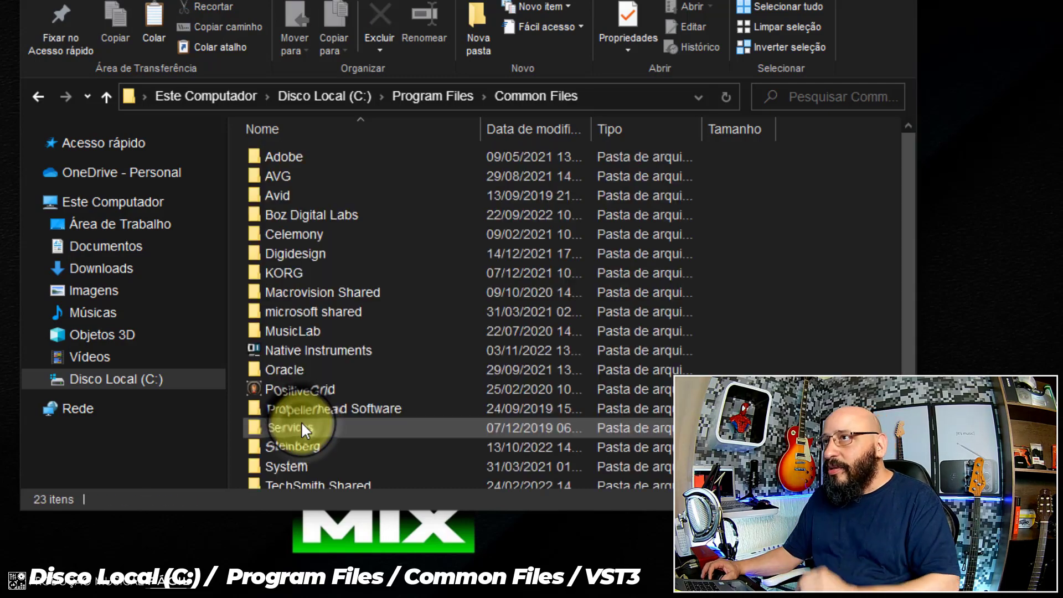
pyautogui.scroll(-2, 306, 409)
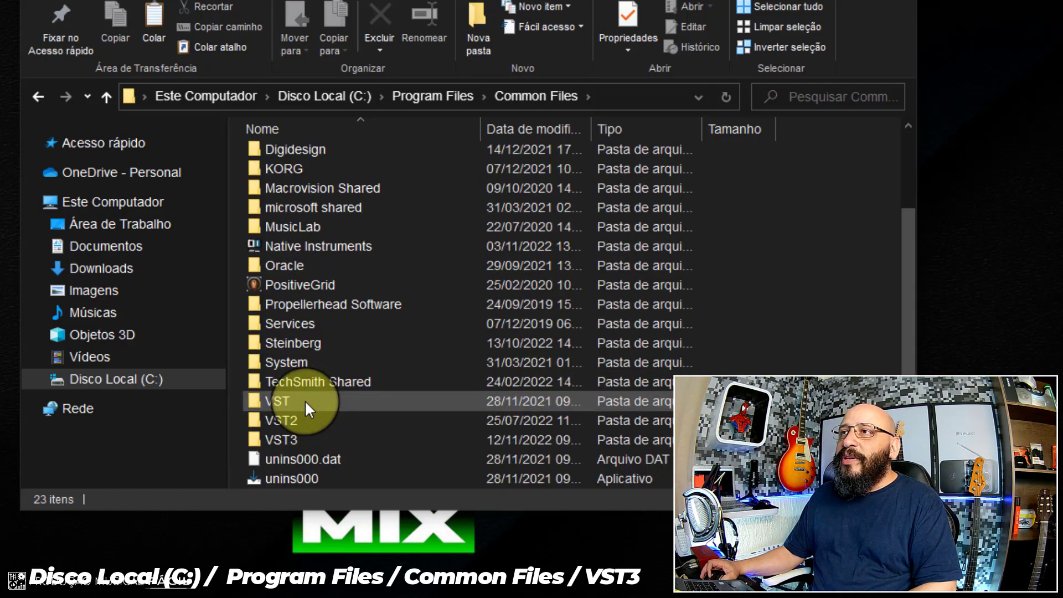
pyautogui.doubleClick(284, 441)
# Browse the plug-in files in the VST3 folder and check its paste option without pasting.
pyautogui.scroll(-20, 336, 385)
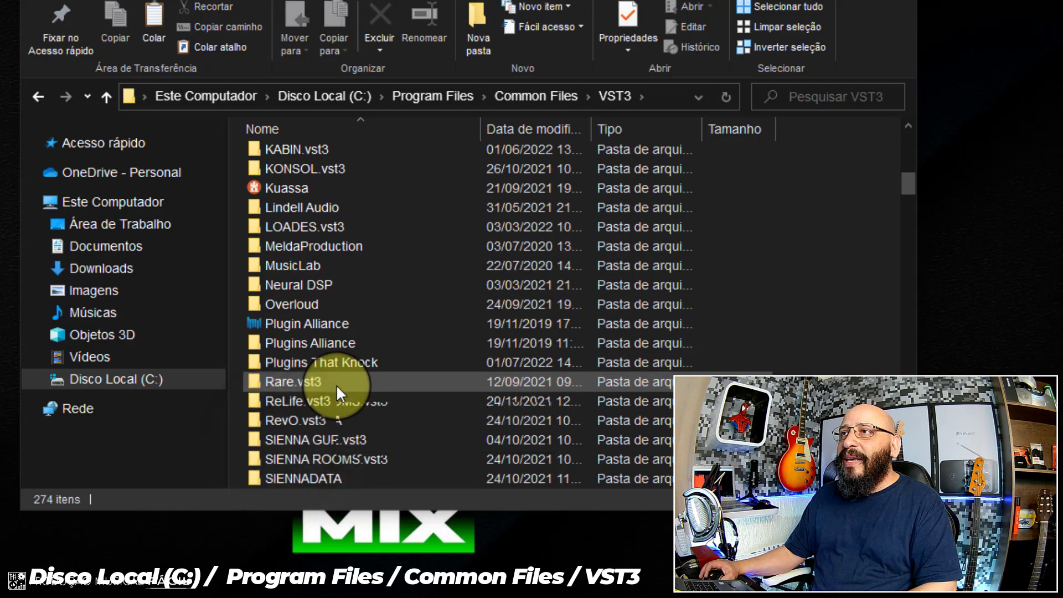
pyautogui.scroll(-5, 336, 385)
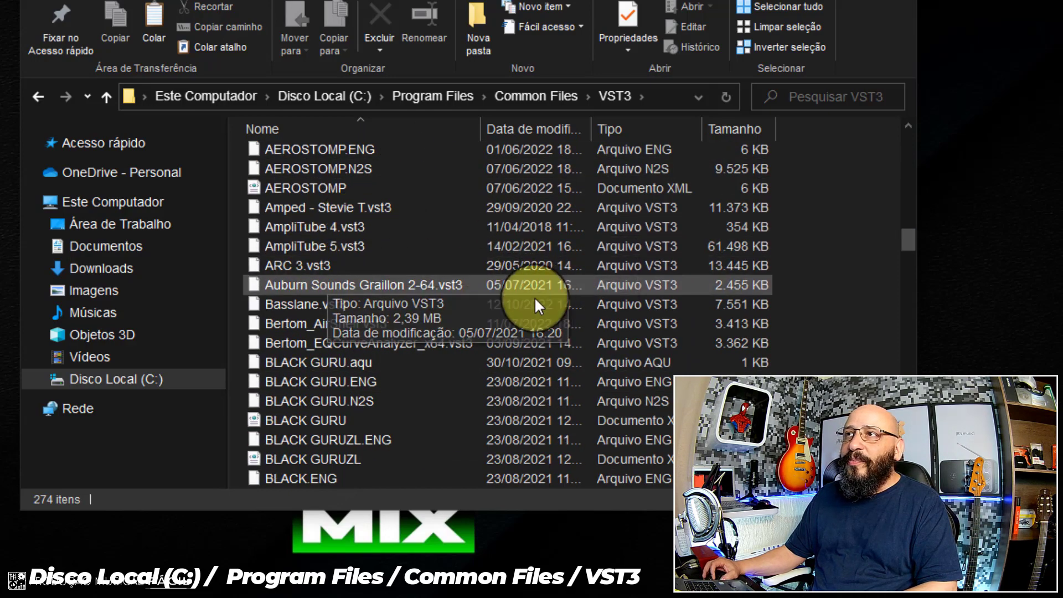
pyautogui.rightClick(232, 269)
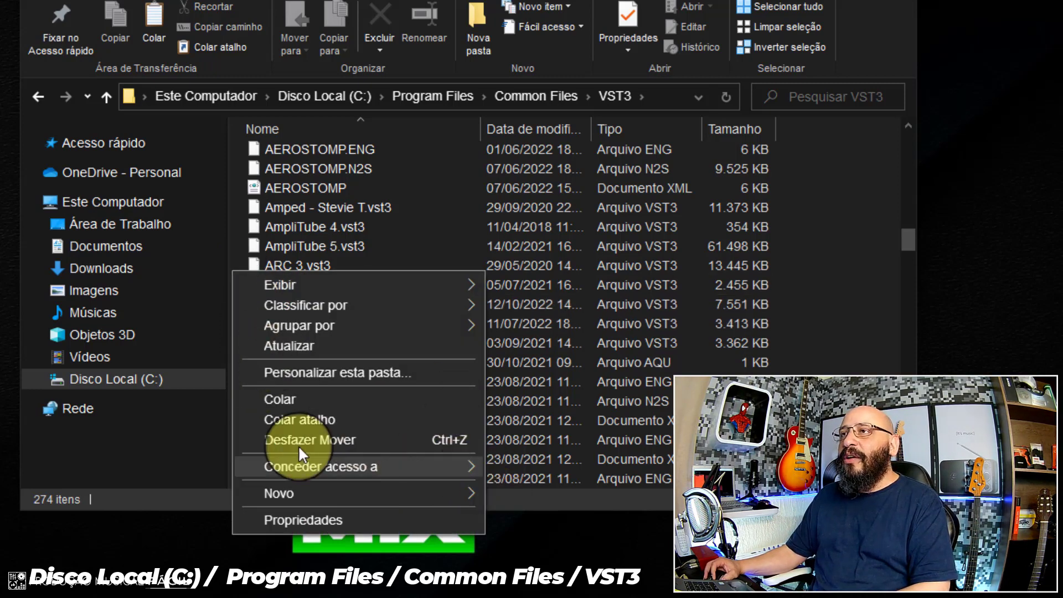
pyautogui.click(242, 190)
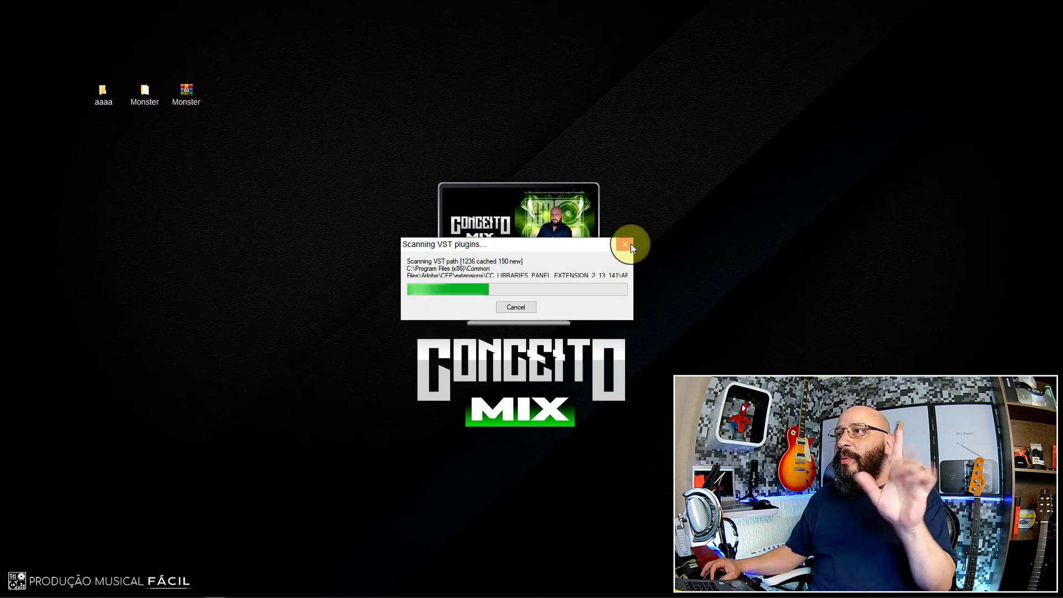
# Close the running VST plug-in scan and point out the Monster folder on the desktop.
pyautogui.click(629, 244)
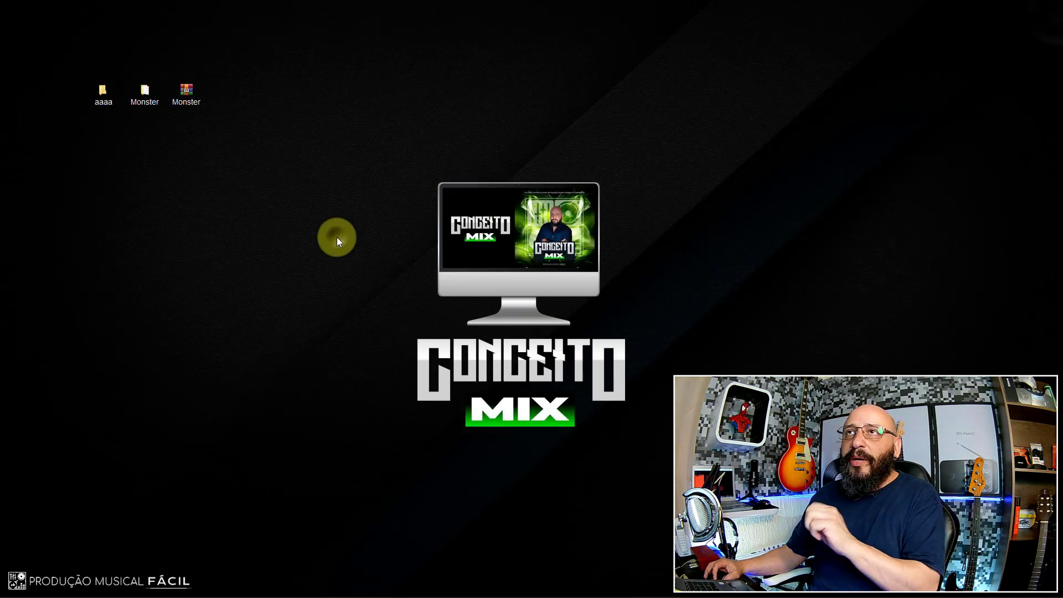
pyautogui.click(337, 239)
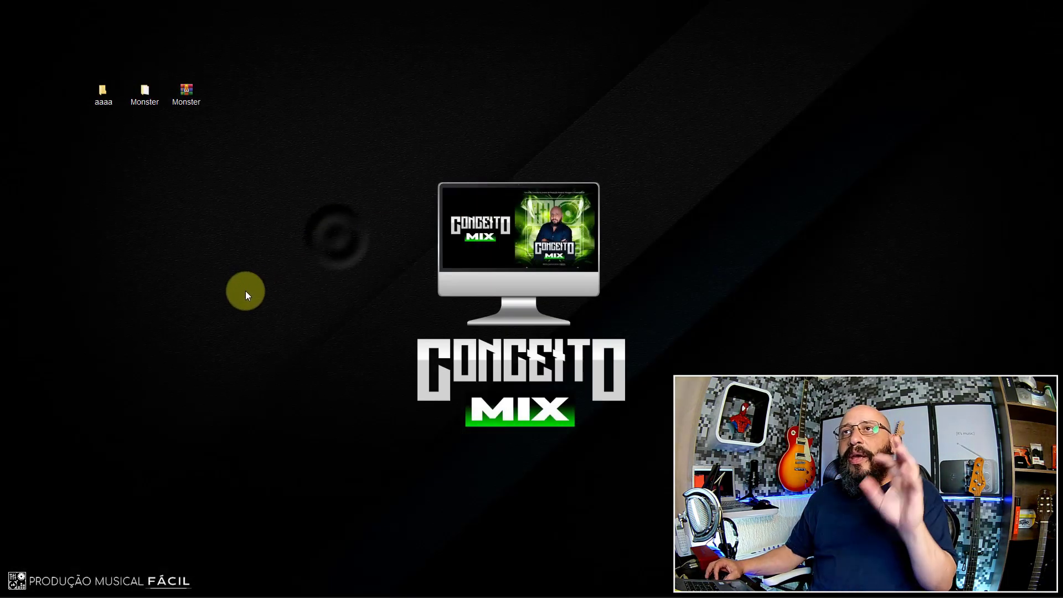
pyautogui.click(149, 102)
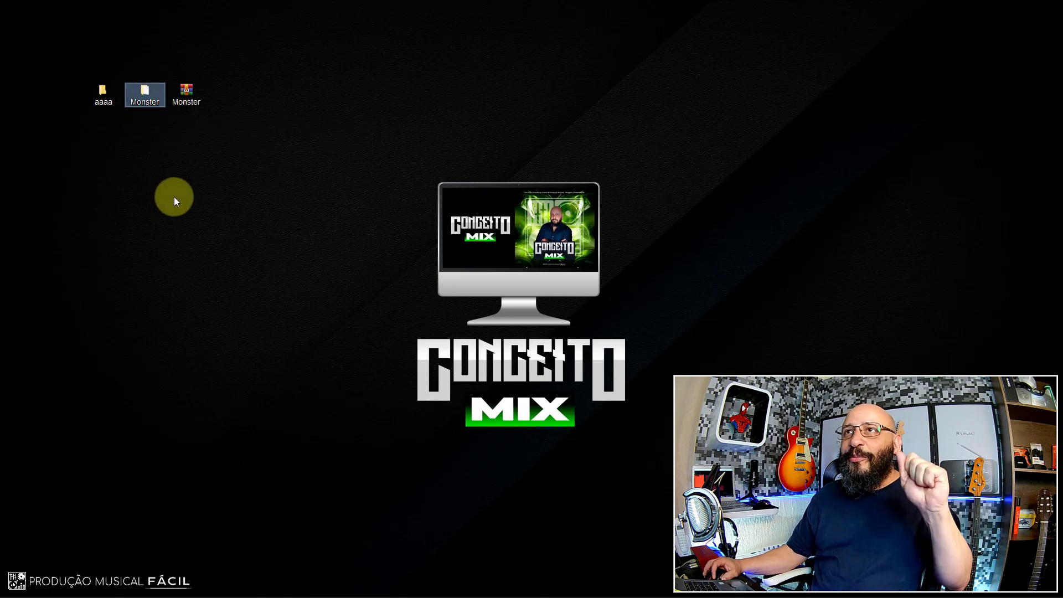
pyautogui.click(174, 198)
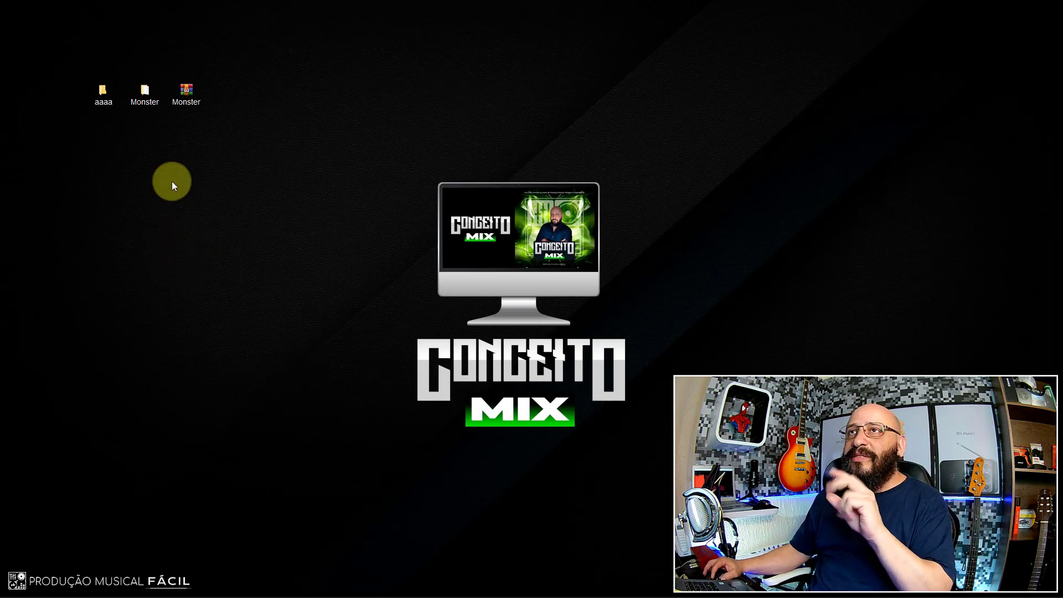
# Open the desktop's Monster folder, point out the extracted DARK SKIN library folder and close the window.
pyautogui.doubleClick(143, 93)
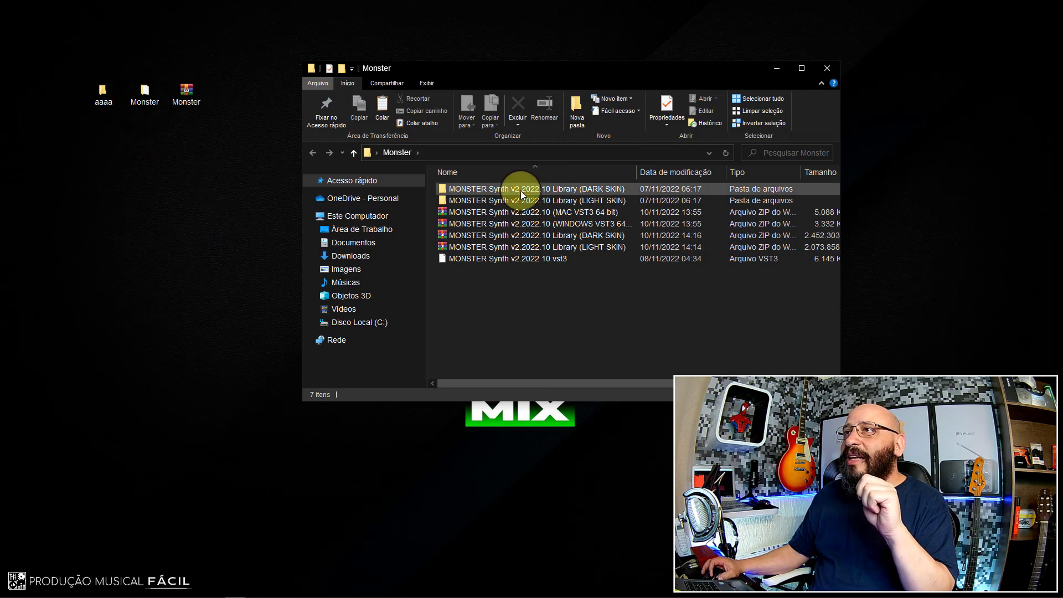
pyautogui.click(521, 190)
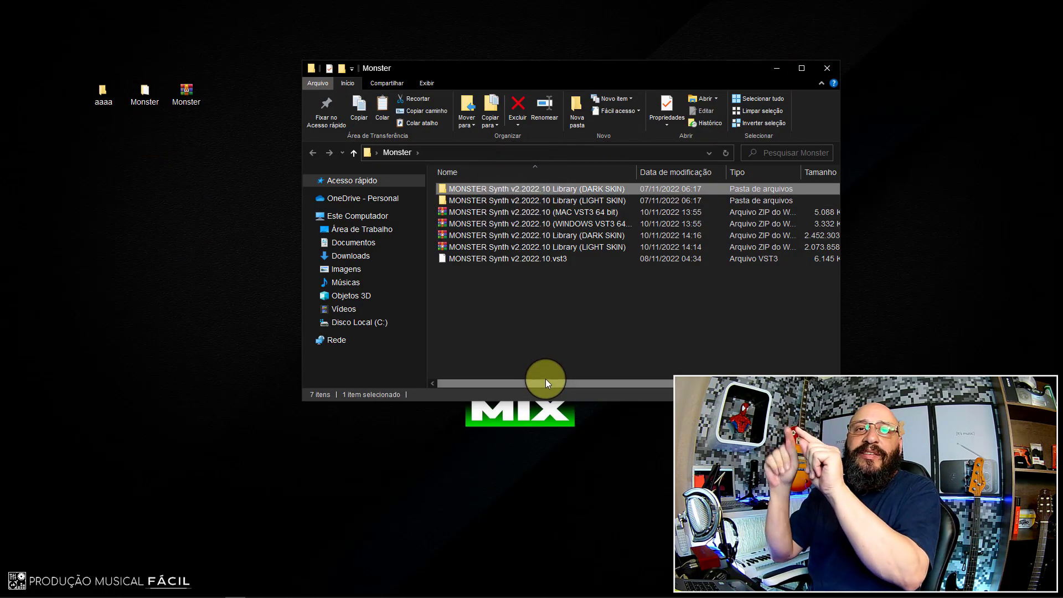
pyautogui.click(828, 67)
# Move the Monster folder into the aaaa folder on the desktop and check that folder's contents.
pyautogui.moveTo(141, 101); pyautogui.dragTo(105, 97)
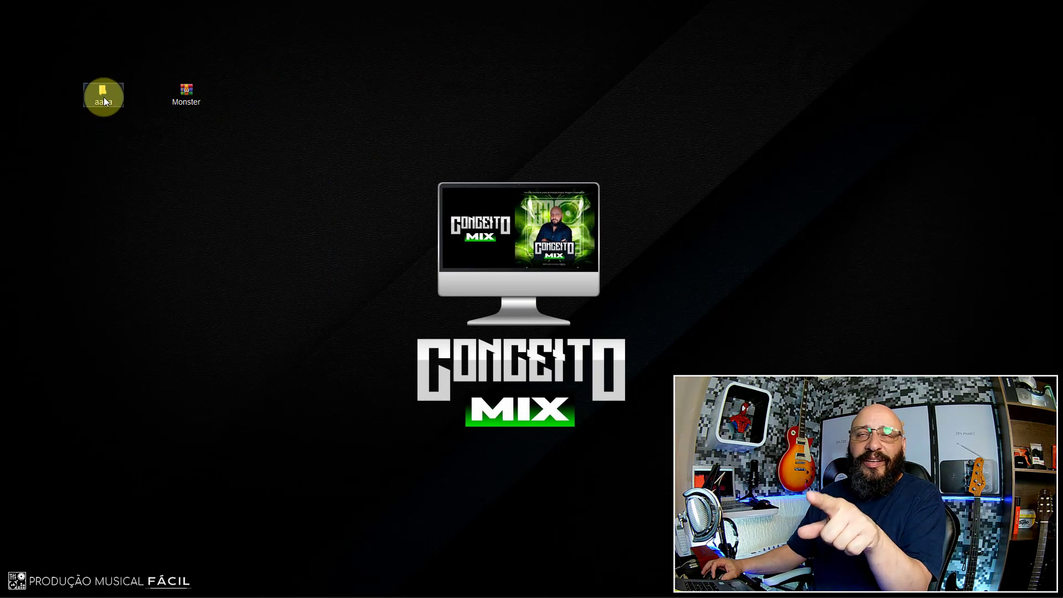
pyautogui.doubleClick(104, 97)
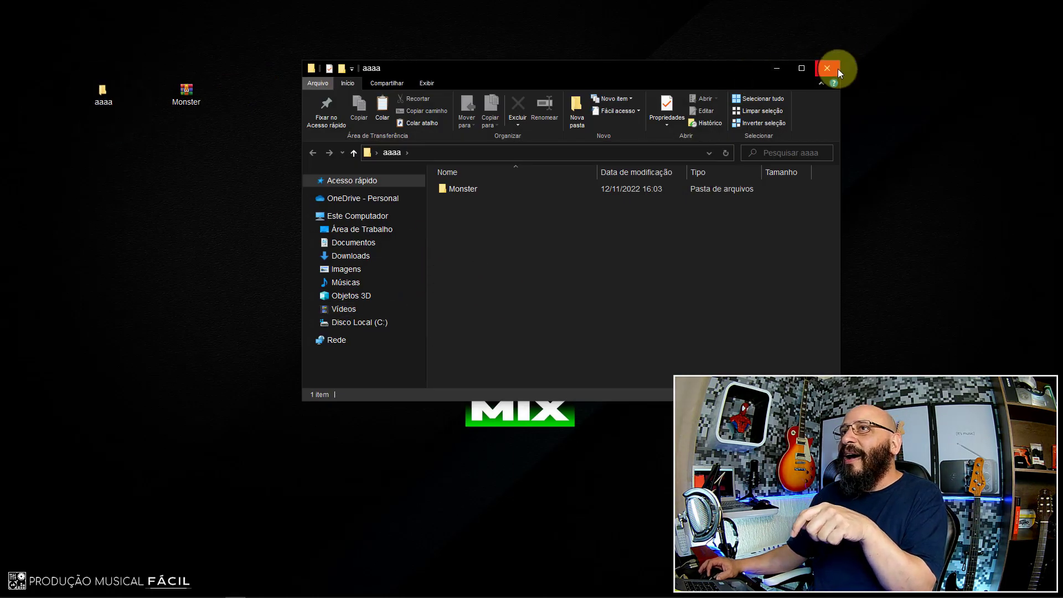
pyautogui.click(823, 69)
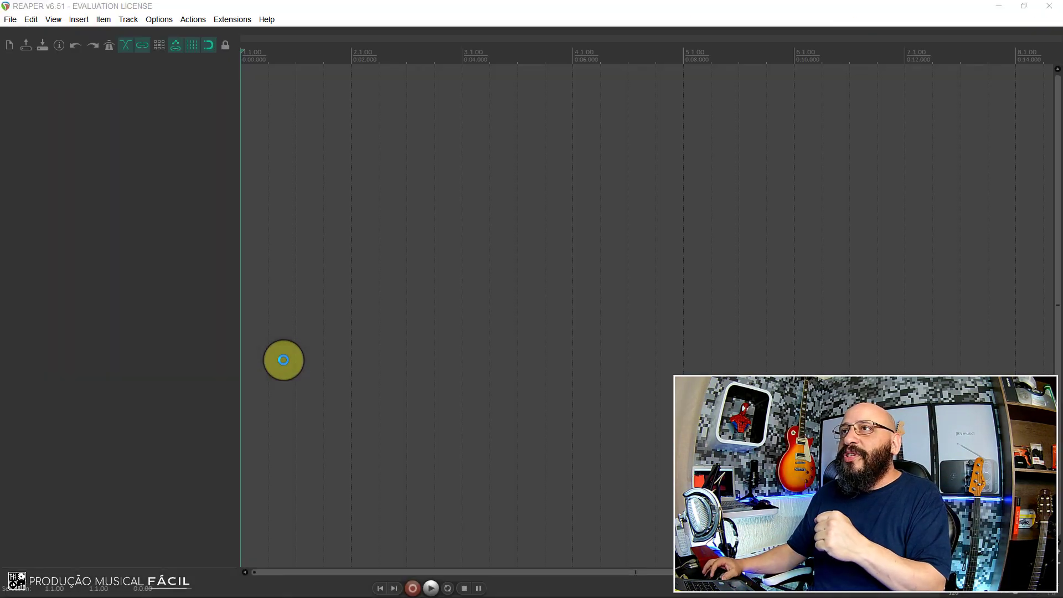
# Switch to REAPER, add a new track and insert the MONSTER Synth v2.2022.10 VST3i, filtering the plug-ins by "monst".
pyautogui.doubleClick(180, 145)
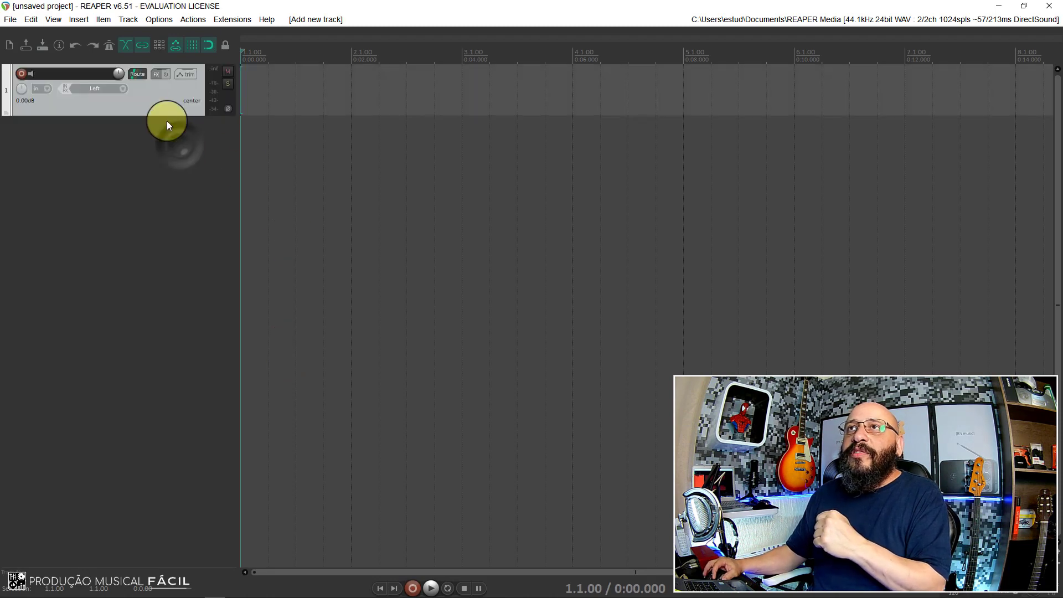
pyautogui.click(156, 74)
pyautogui.write('mo')
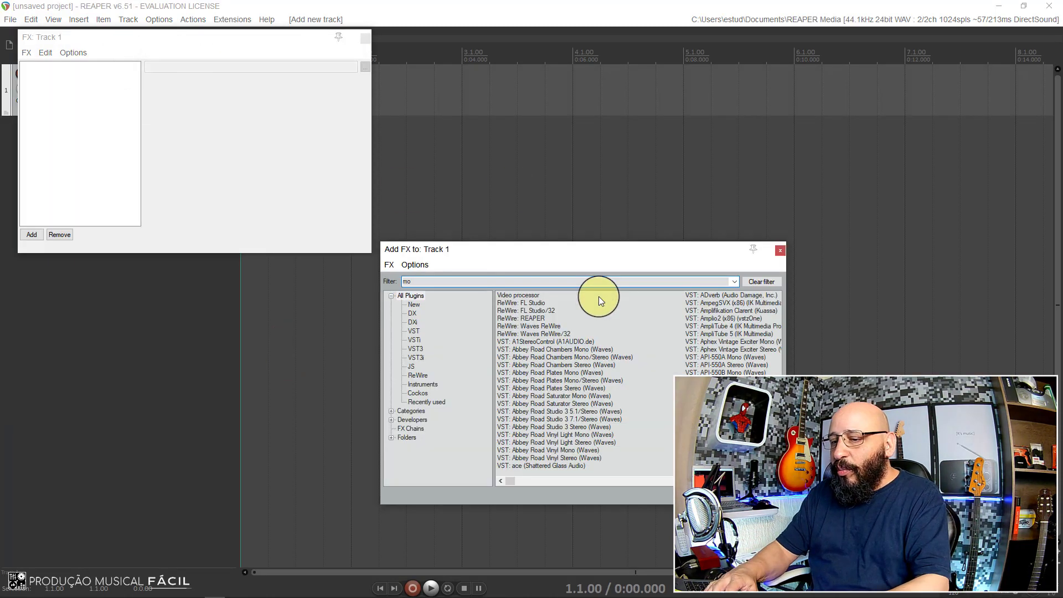
pyautogui.write('nst')
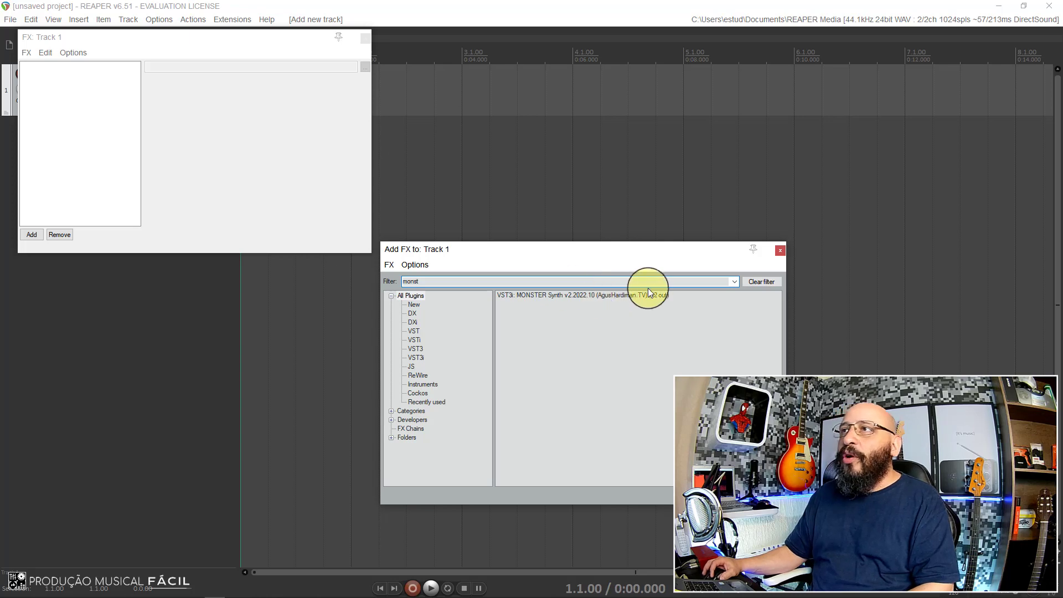
pyautogui.doubleClick(569, 296)
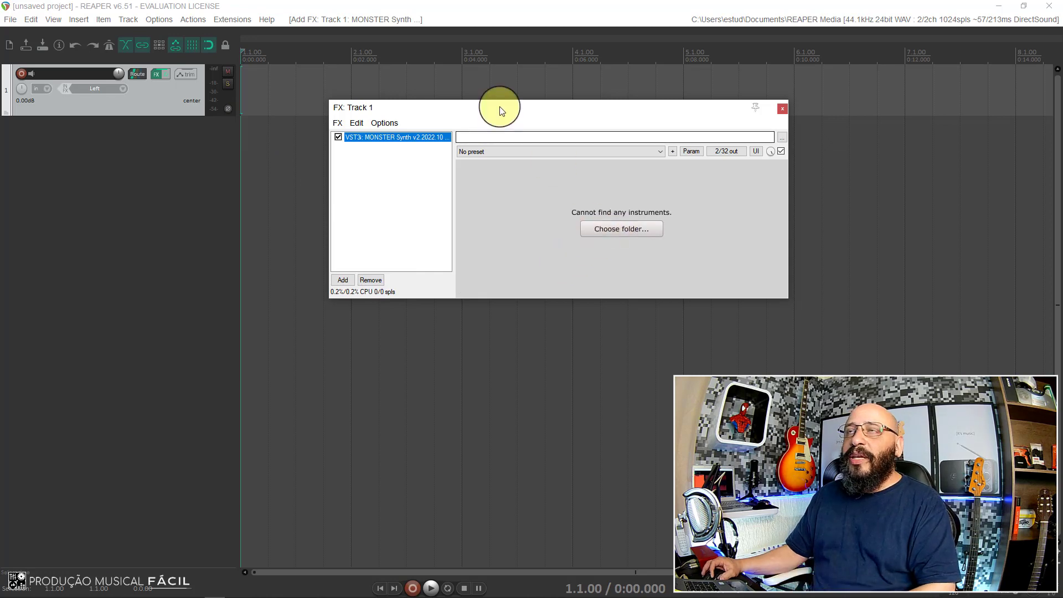
# Open Monster Synth's instrument folder chooser and arrange it beneath the track's FX window.
pyautogui.moveTo(501, 108); pyautogui.dragTo(471, 114)
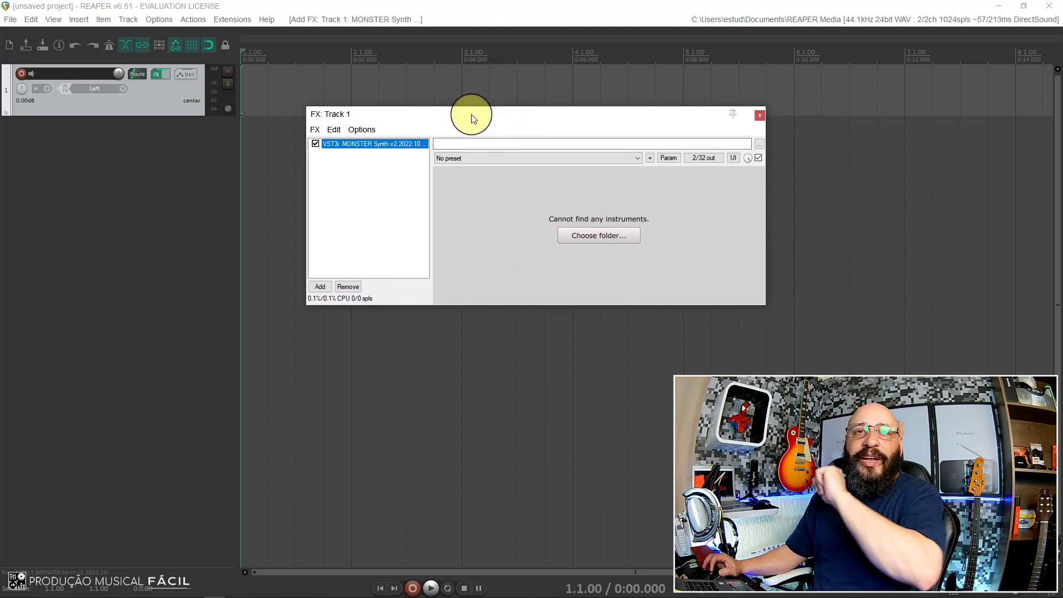
pyautogui.click(589, 237)
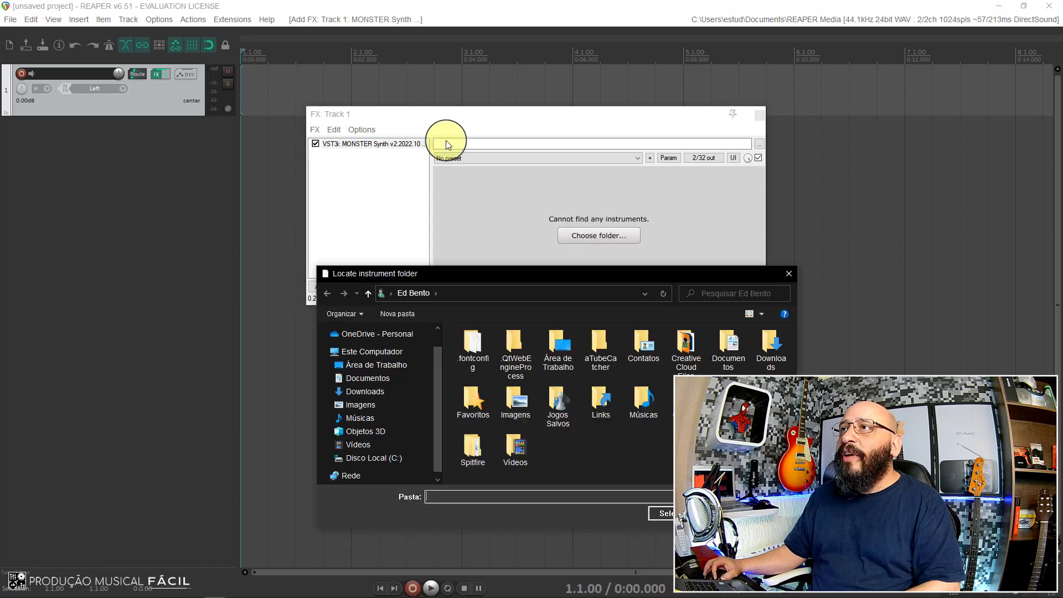
pyautogui.moveTo(446, 141); pyautogui.dragTo(347, 57)
pyautogui.click(579, 191)
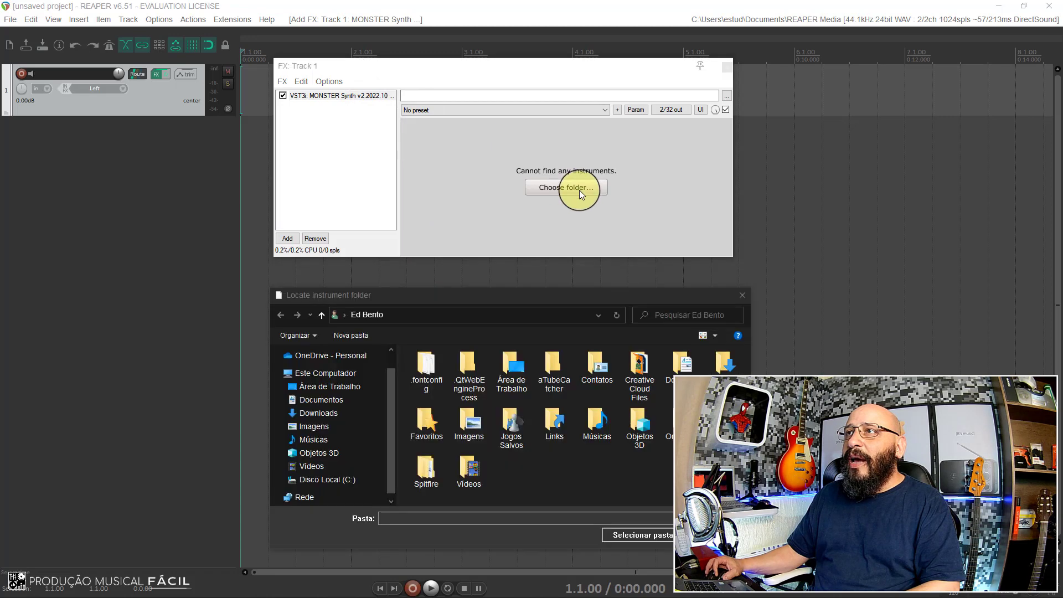
pyautogui.moveTo(469, 280); pyautogui.dragTo(345, 282)
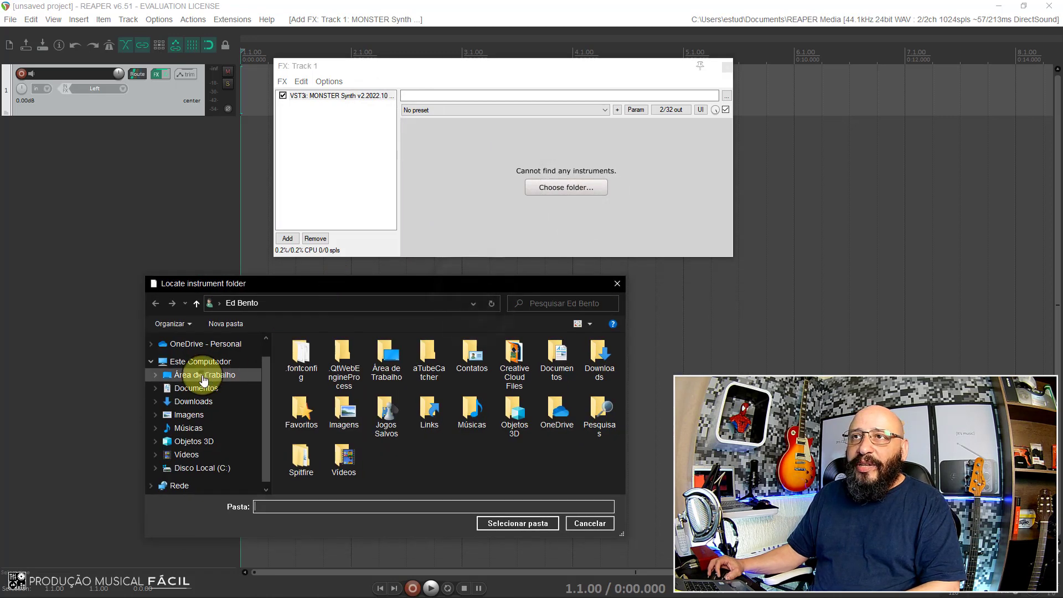
# Select the MONSTER Synth v2.2022.10 Library (DARK SKIN) folder under Área de Trabalho, aaaa, Monster as the instrument folder.
pyautogui.click(229, 375)
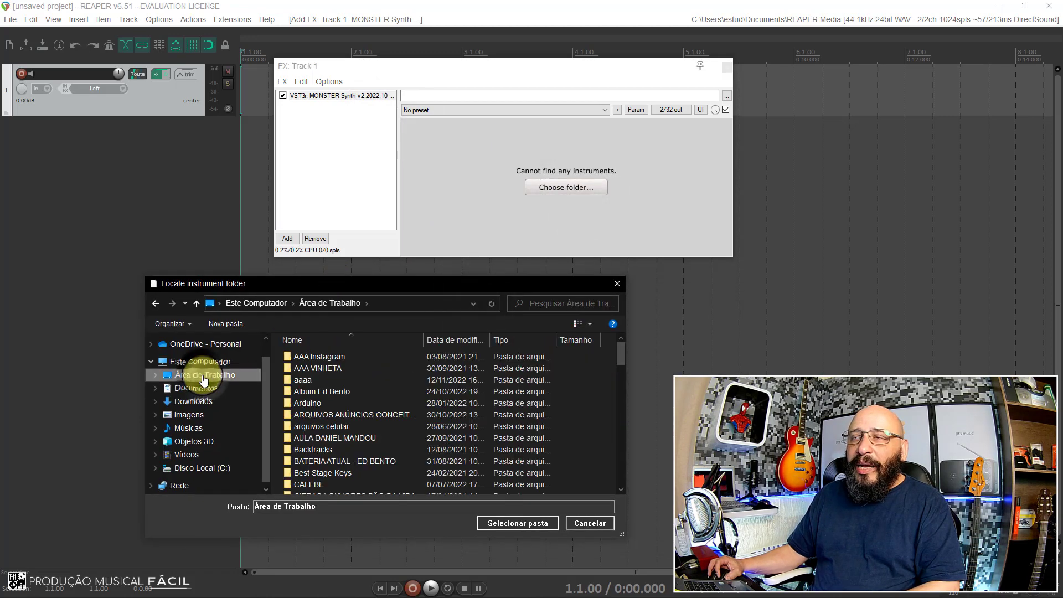
pyautogui.doubleClick(302, 381)
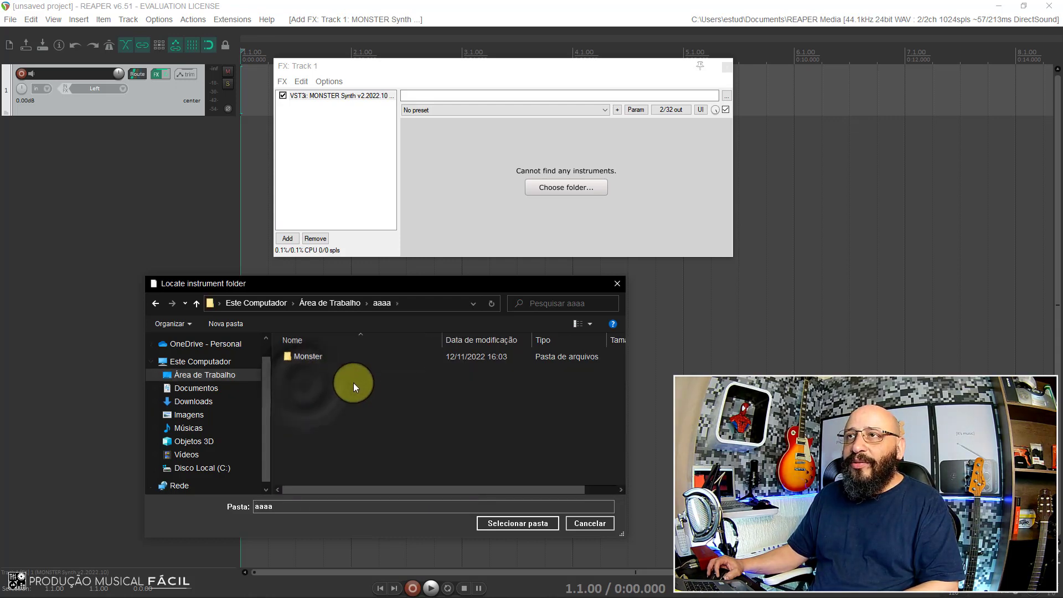
pyautogui.doubleClick(317, 355)
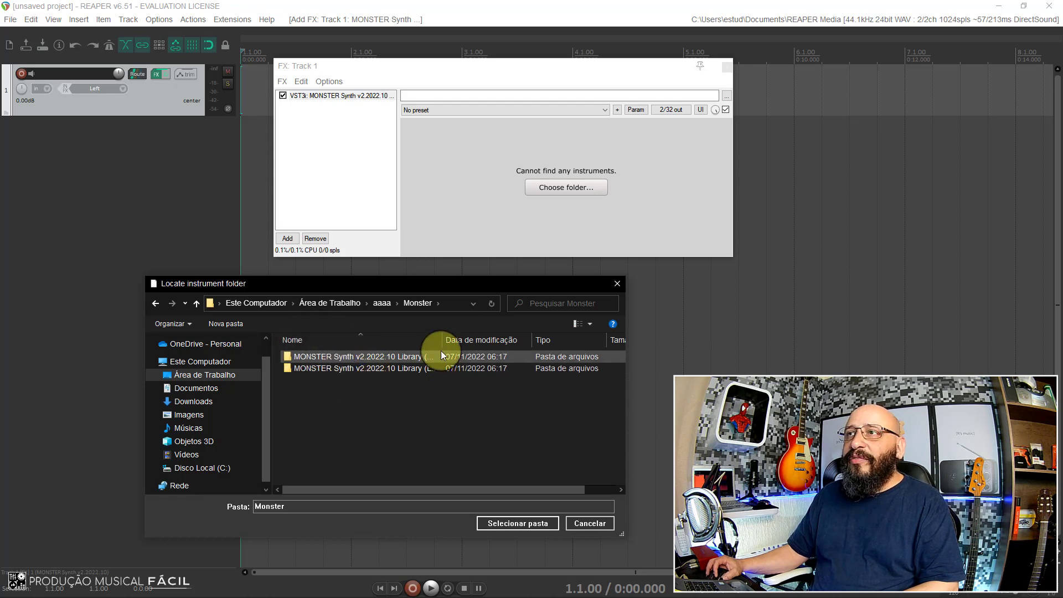
pyautogui.moveTo(443, 340); pyautogui.dragTo(510, 336)
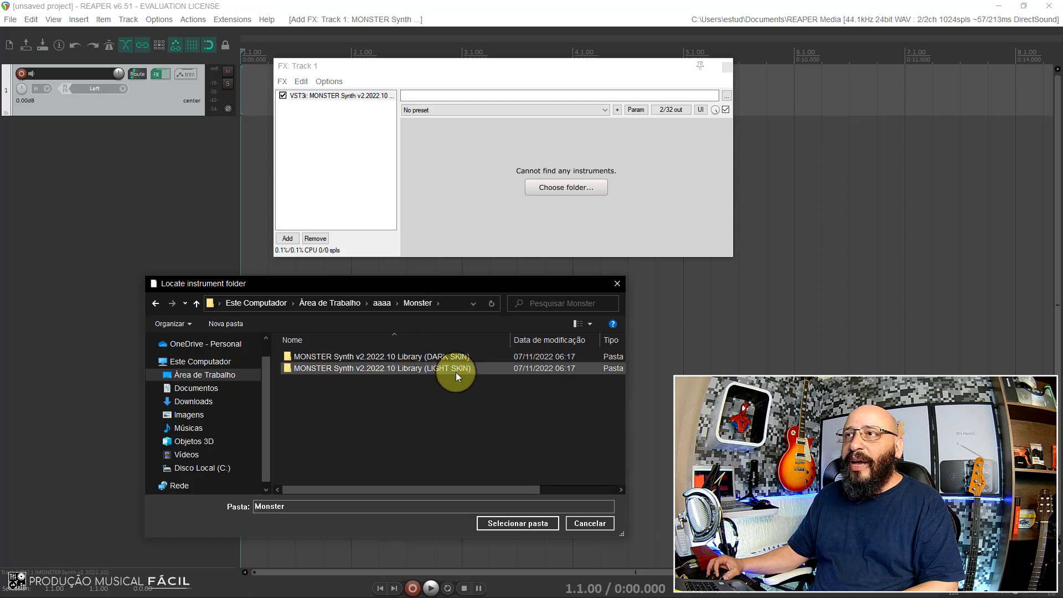
pyautogui.click(398, 355)
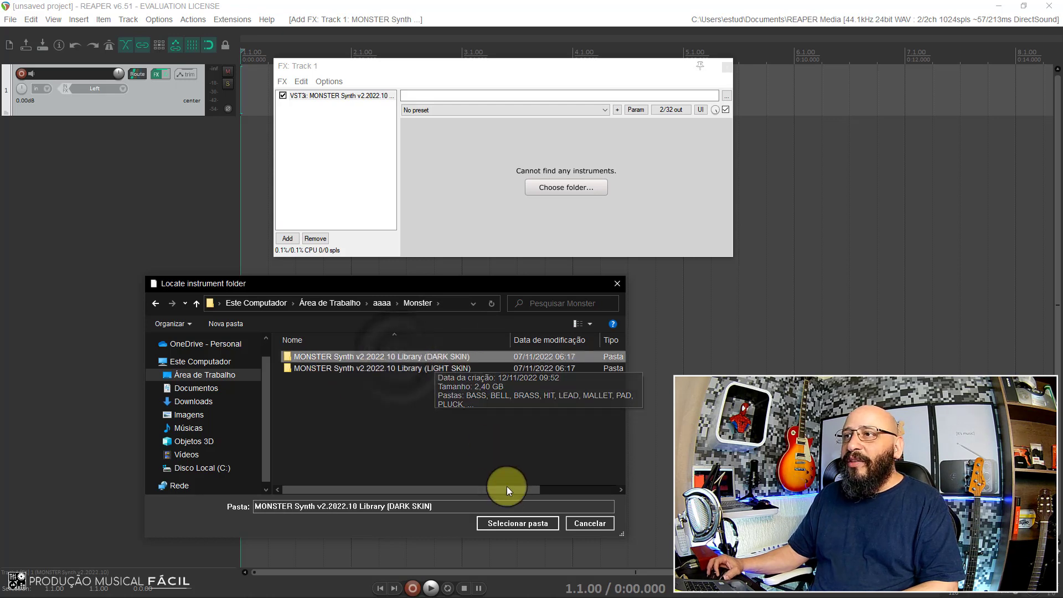
pyautogui.click(506, 522)
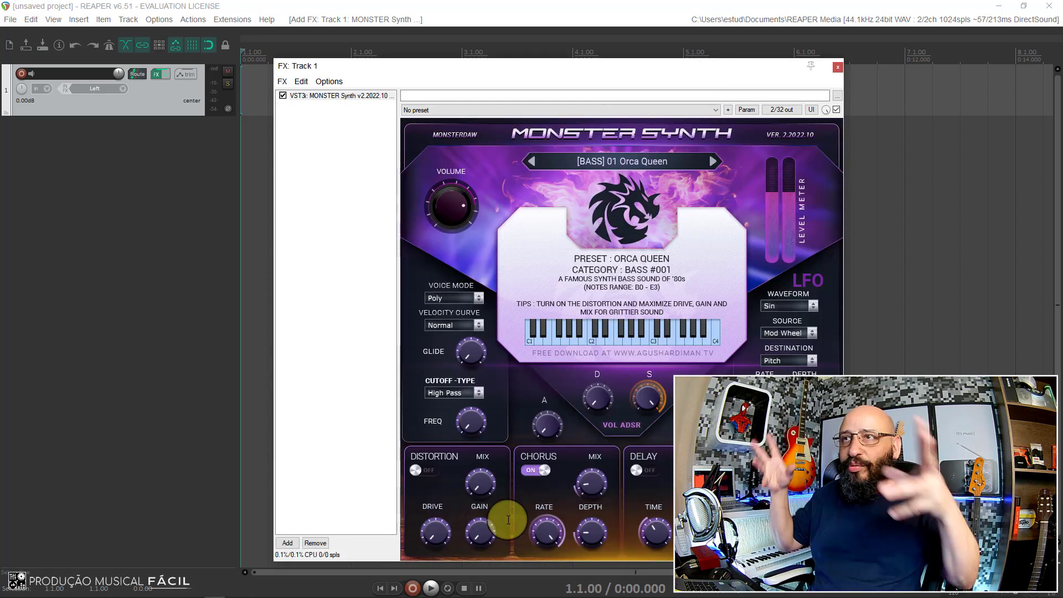